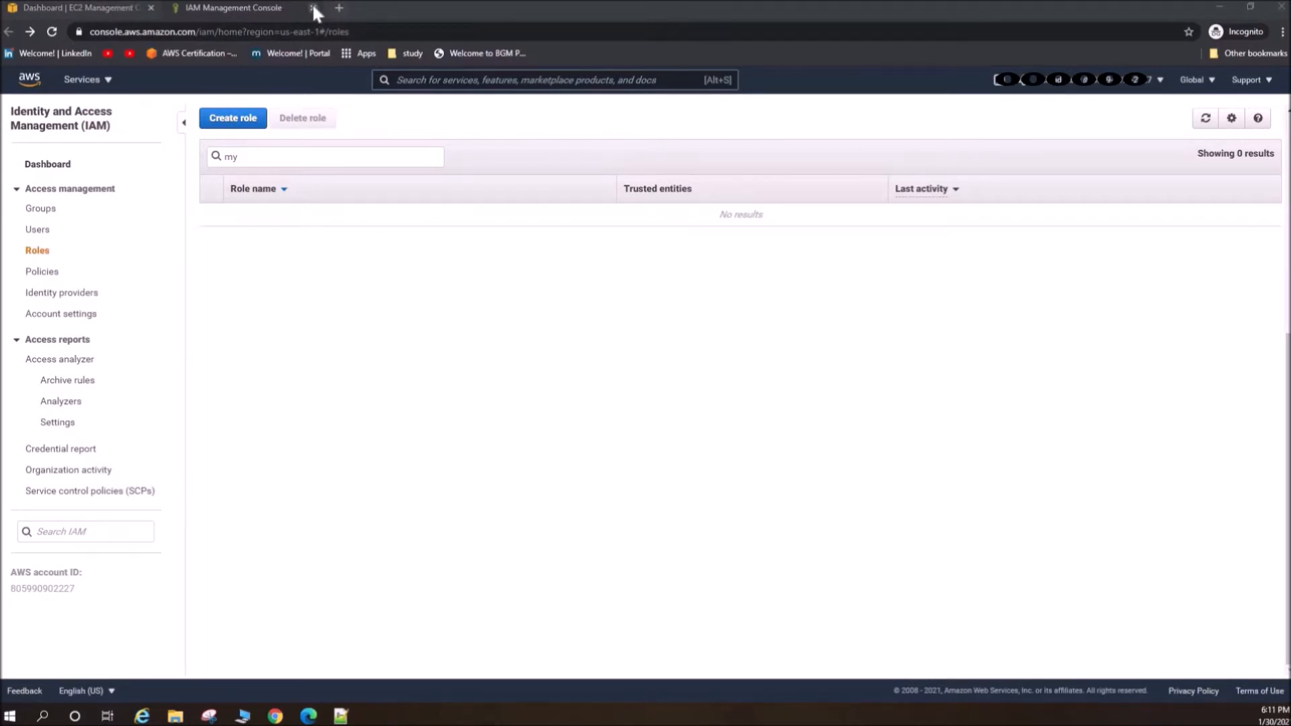
# Search the AWS services for EC2 and open its dashboard, closing the duplicate EC2 tab and the welcome banner.
pyautogui.click(27, 82)
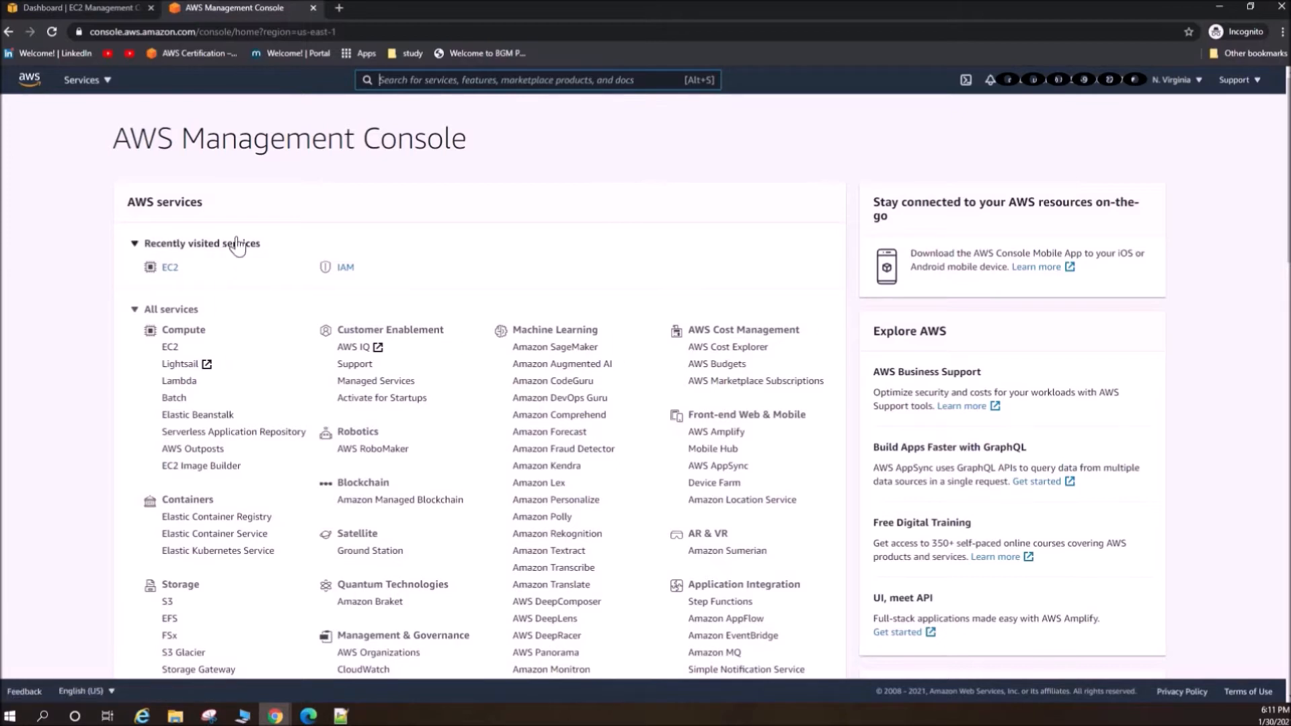
pyautogui.click(134, 311)
pyautogui.click(135, 310)
pyautogui.click(428, 86)
pyautogui.write('EC')
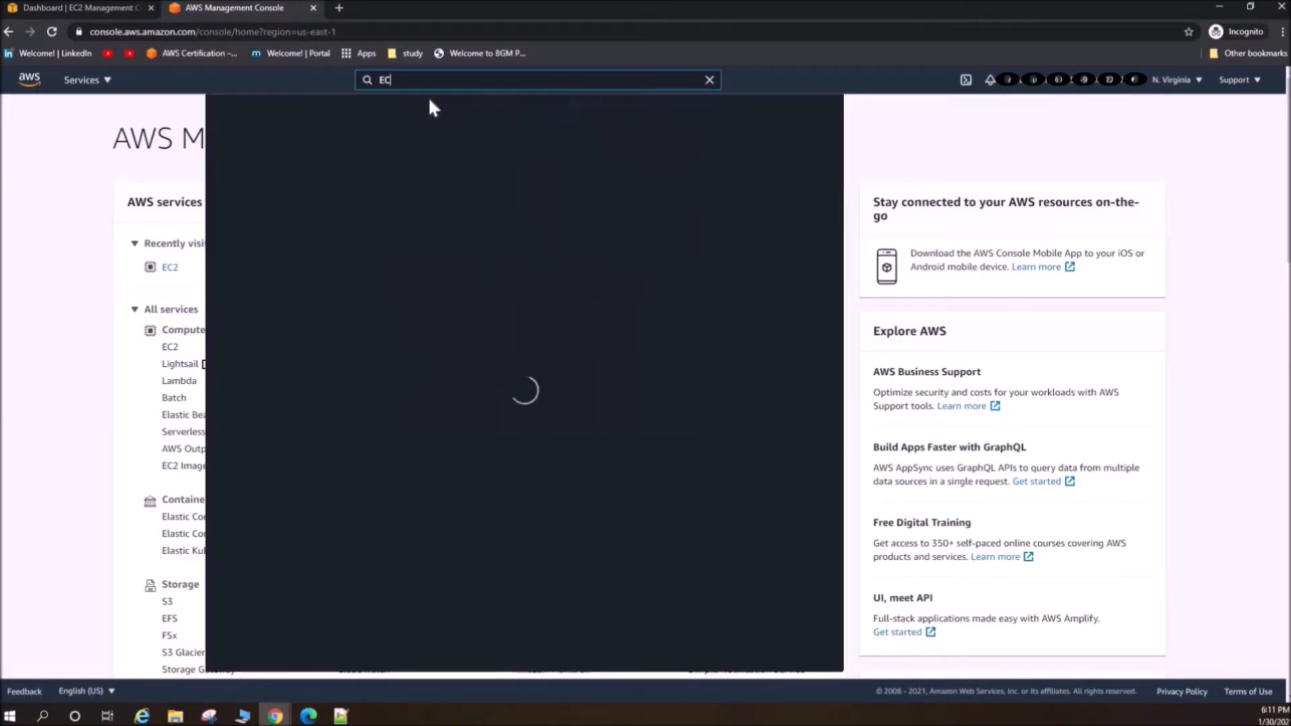
pyautogui.write('2')
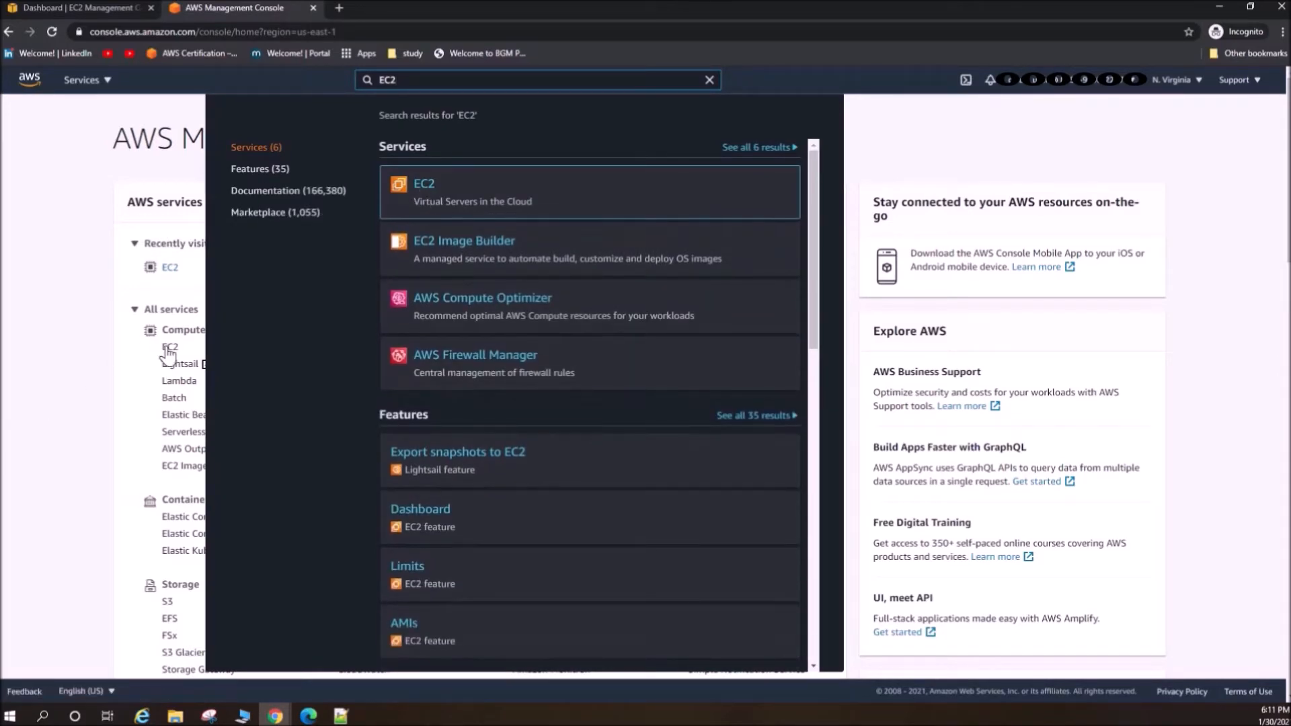
pyautogui.click(424, 183)
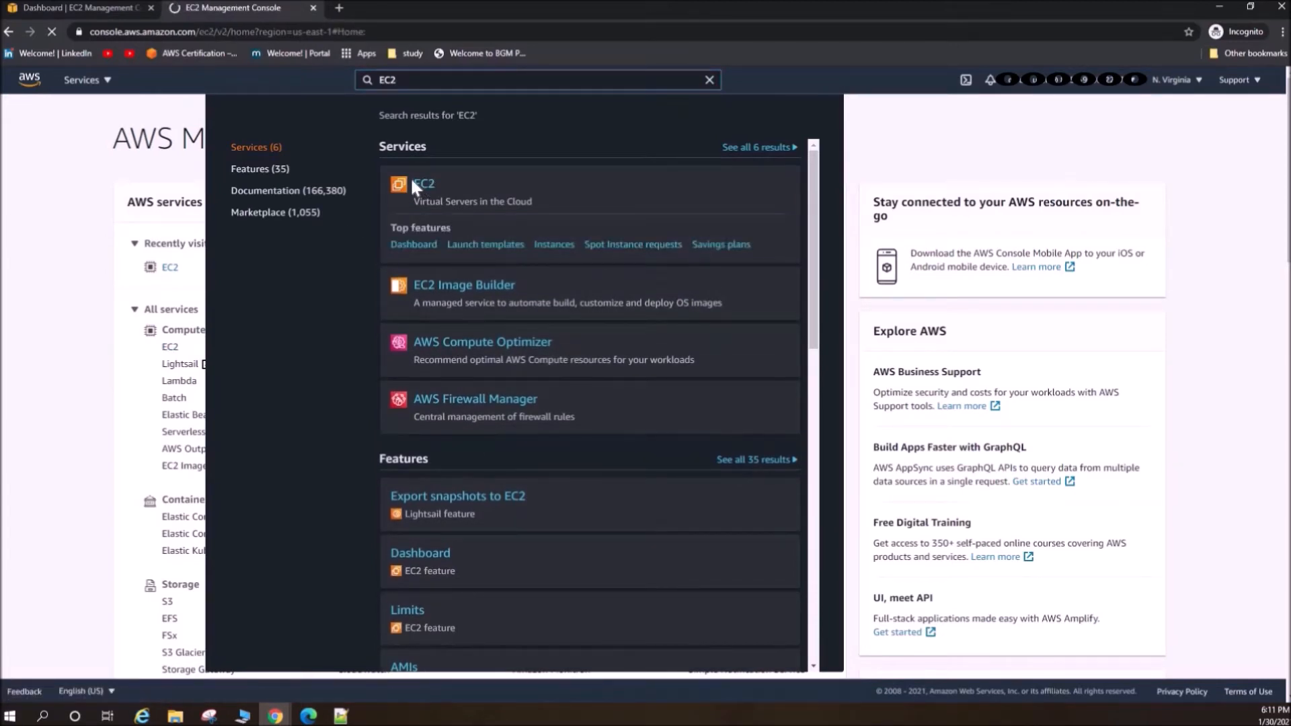
pyautogui.click(150, 7)
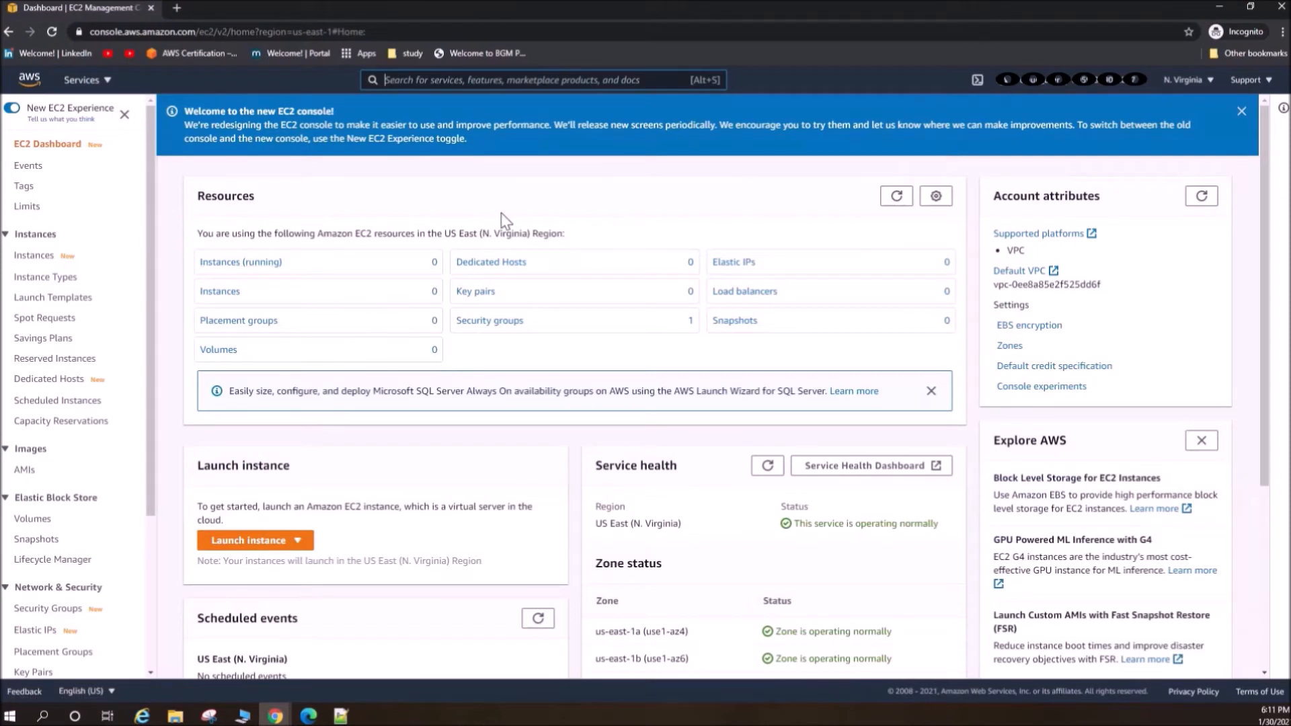
pyautogui.click(1241, 112)
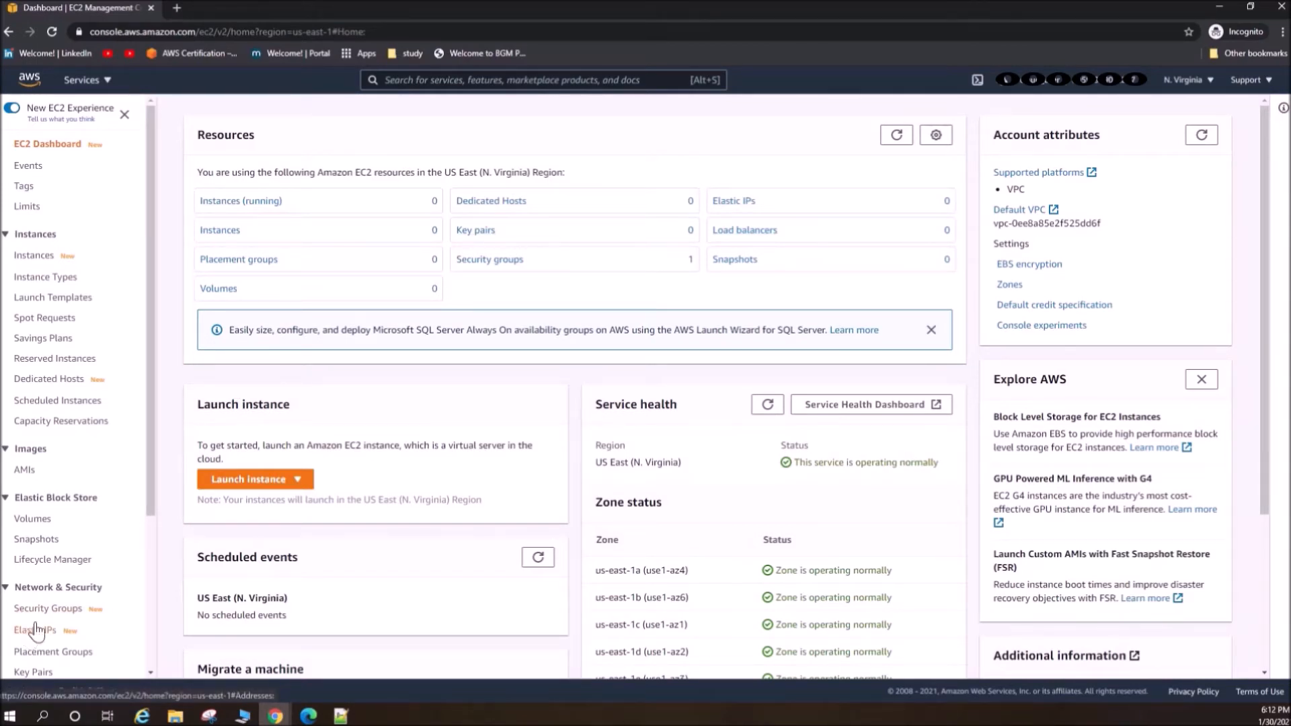
# Start launching an instance with the 64-bit (x86) Amazon Linux 2 AMI and t2.micro type, continuing to the instance details.
pyautogui.click(272, 485)
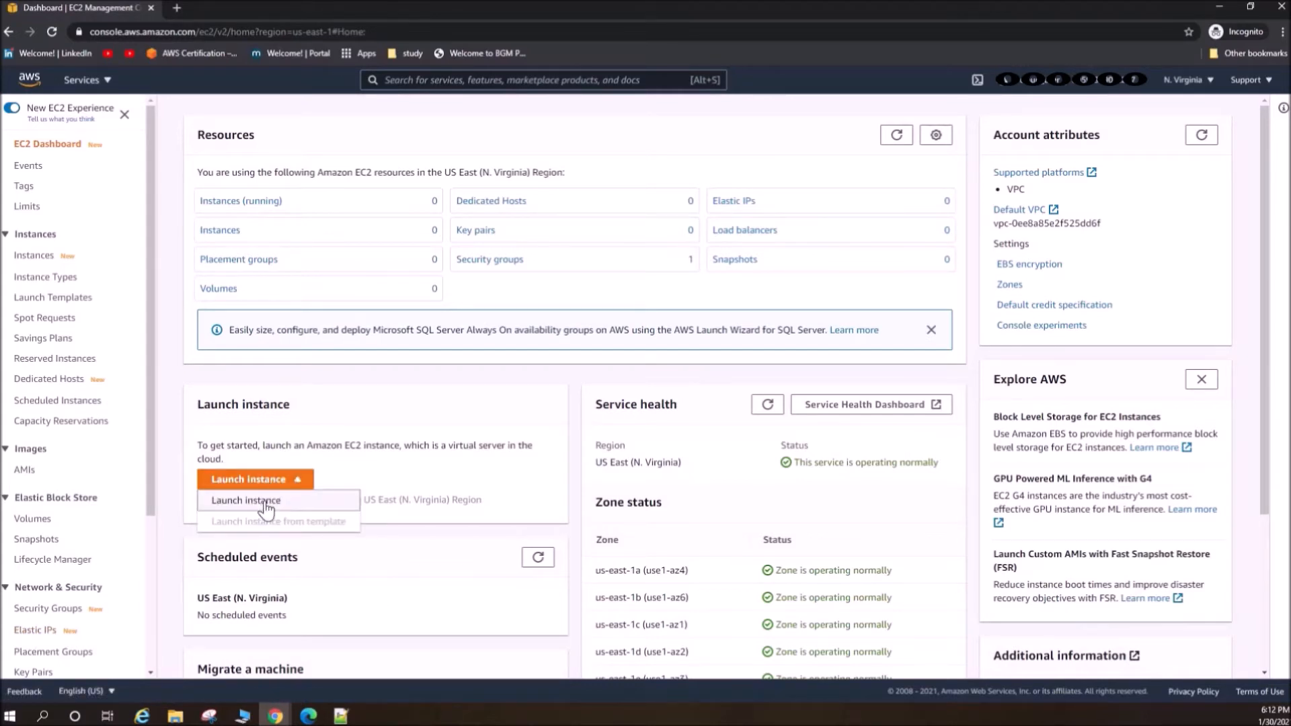
pyautogui.click(256, 503)
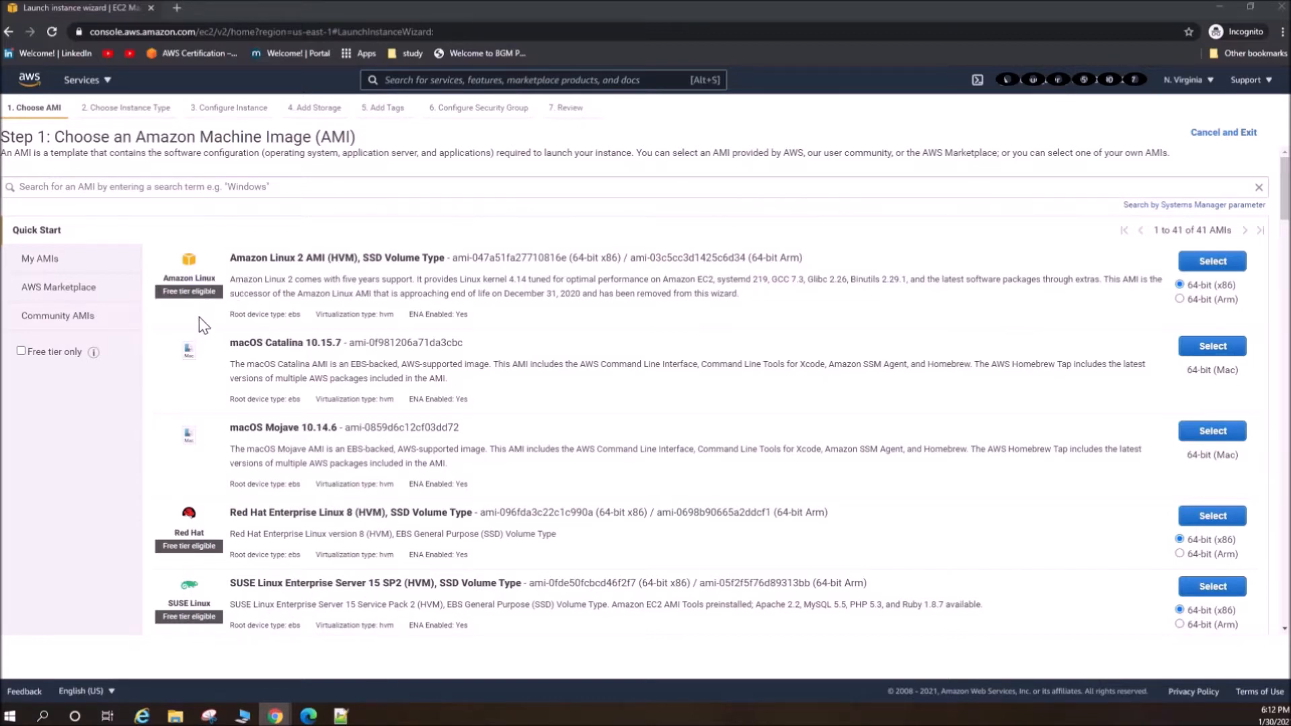
pyautogui.click(1228, 268)
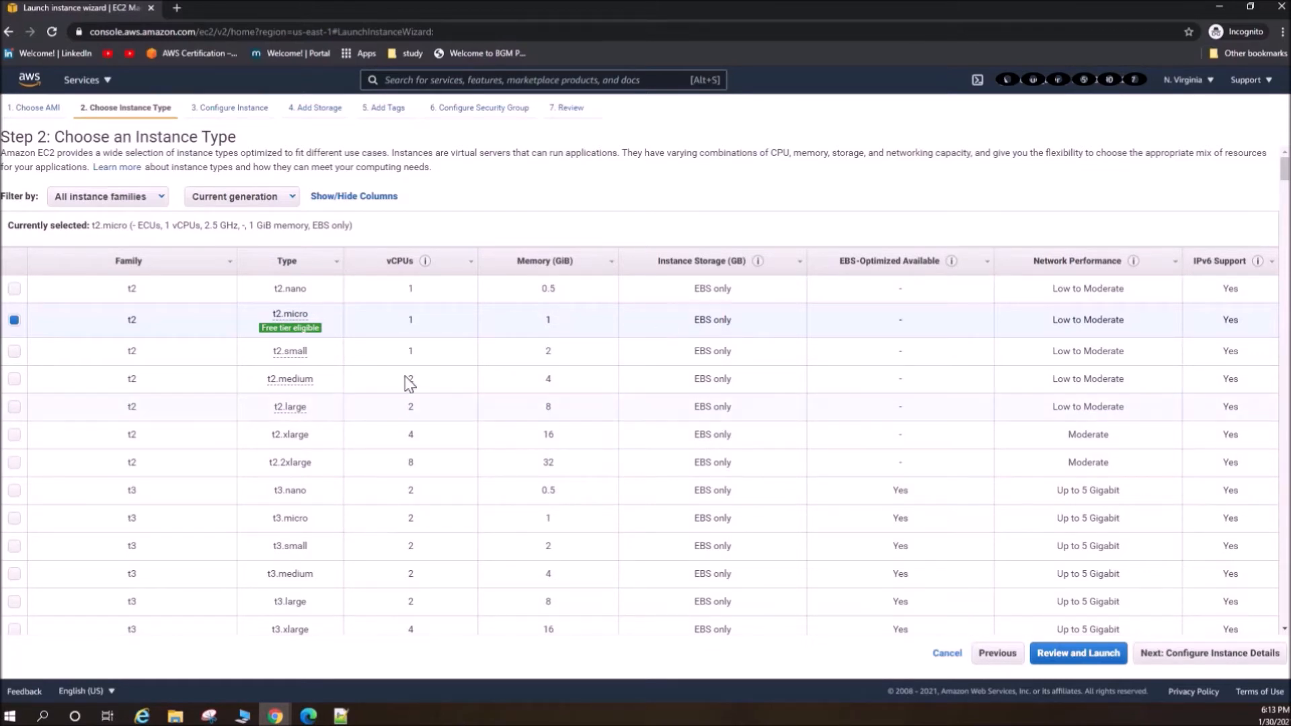
pyautogui.moveTo(290, 405)
pyautogui.moveTo(282, 339)
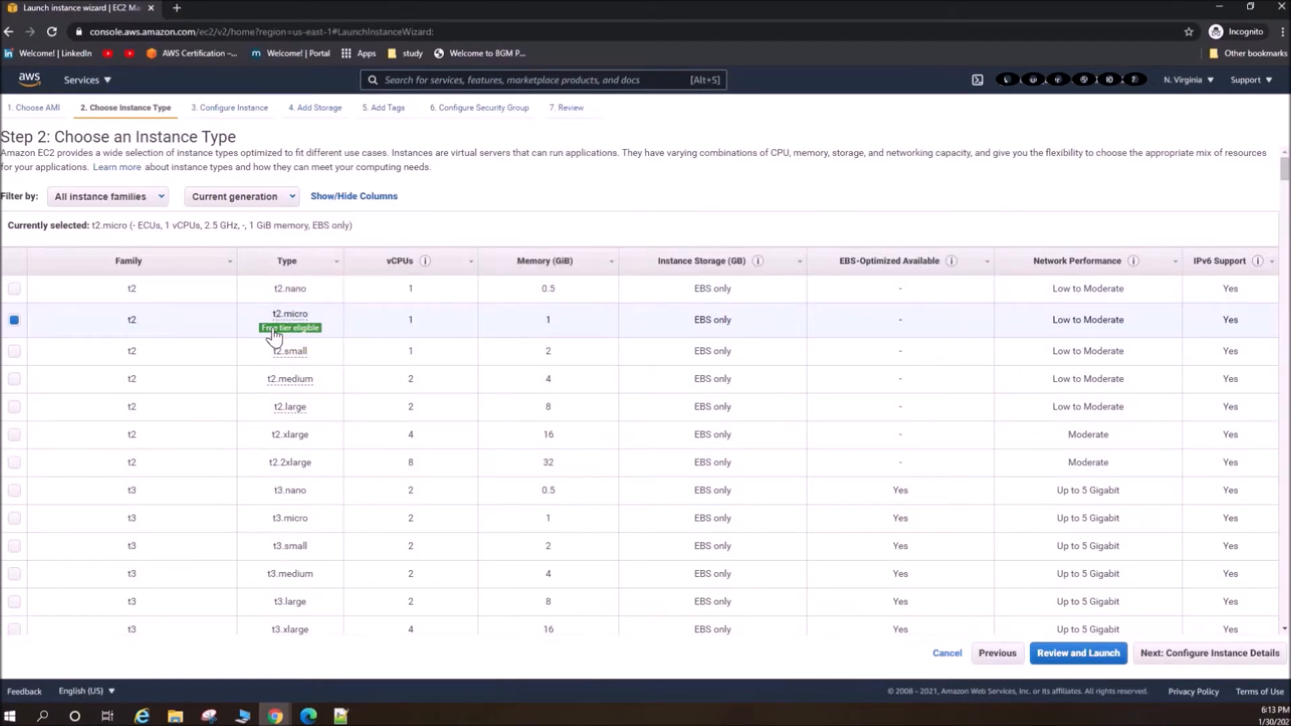
pyautogui.click(1173, 663)
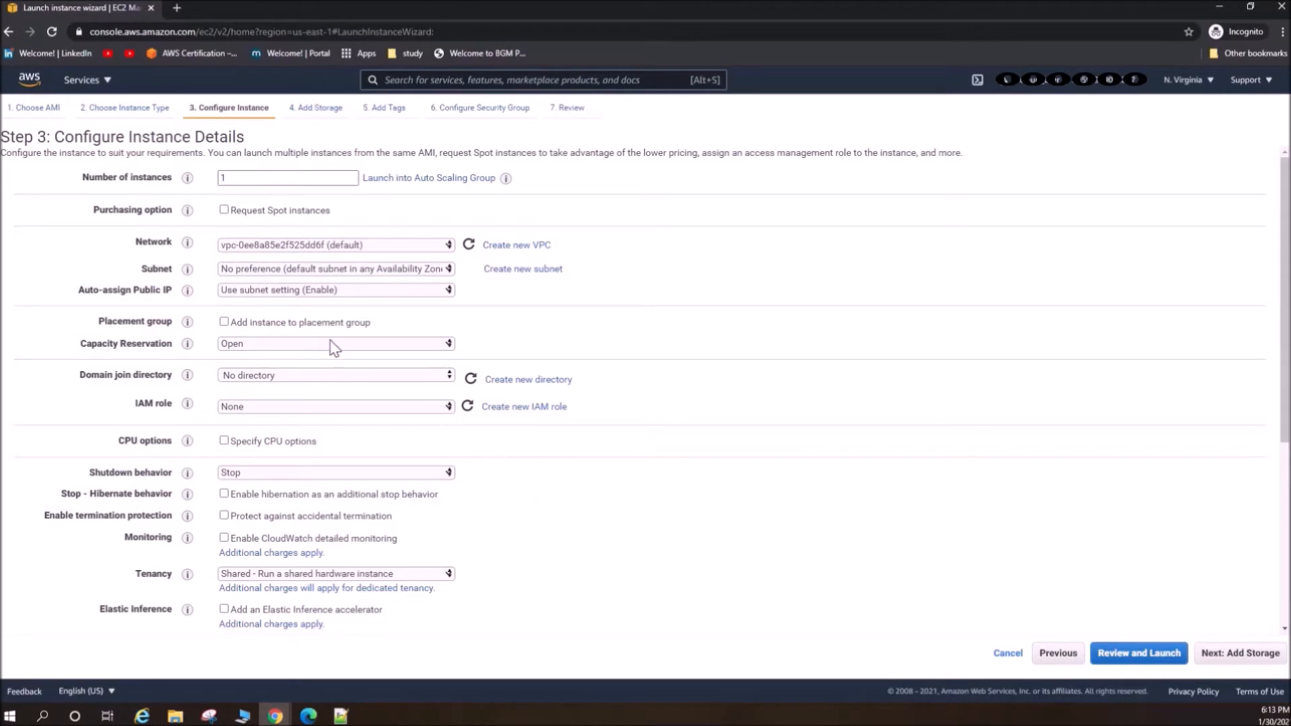
# Check which subnets are offered for the instance, leaving the subnet selection as it is.
pyautogui.click(235, 180)
pyautogui.click(302, 269)
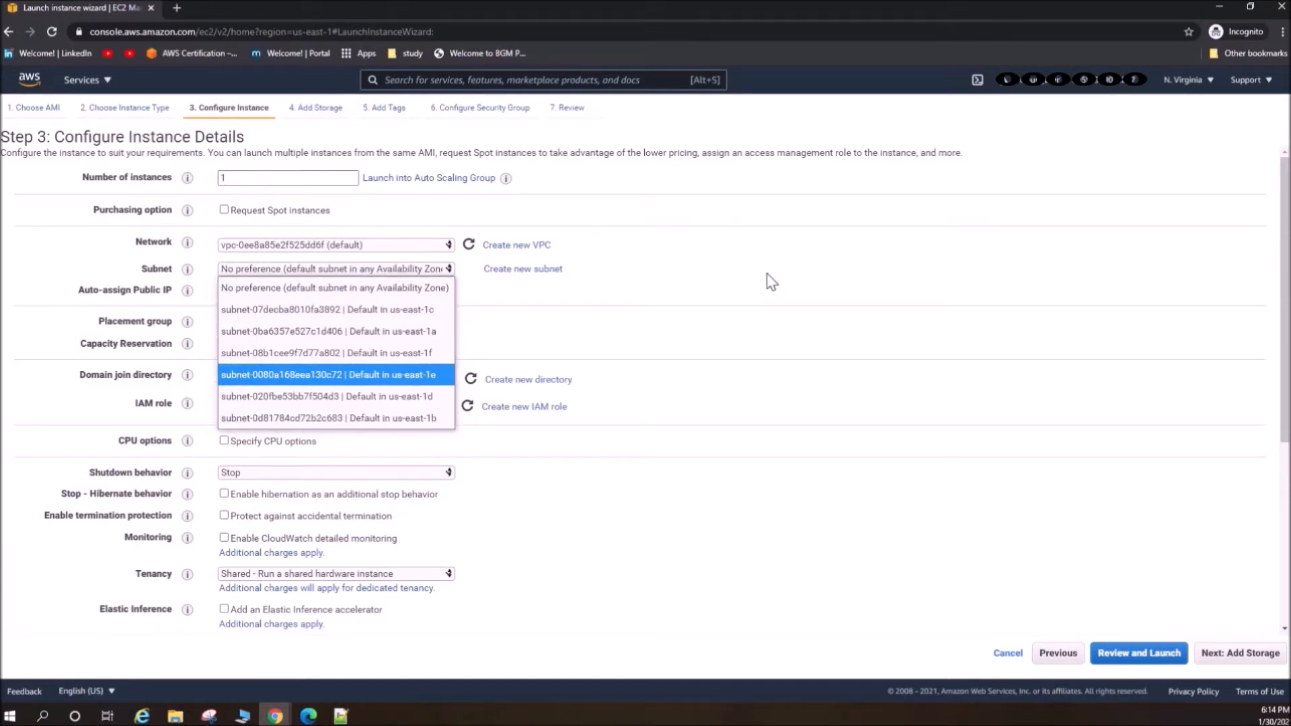
pyautogui.click(742, 268)
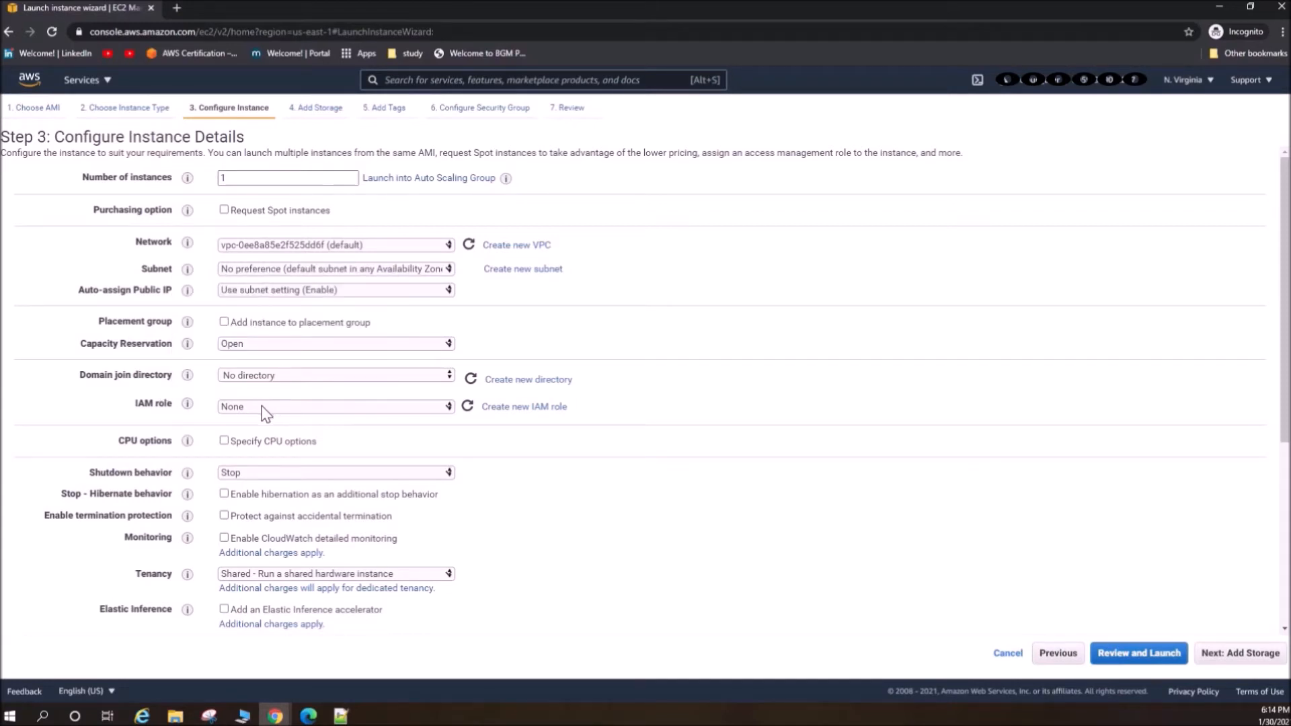
# Open the IAM Roles list in a separate browser tab, and check the IAM role setting's description in the launch wizard.
pyautogui.click(549, 409)
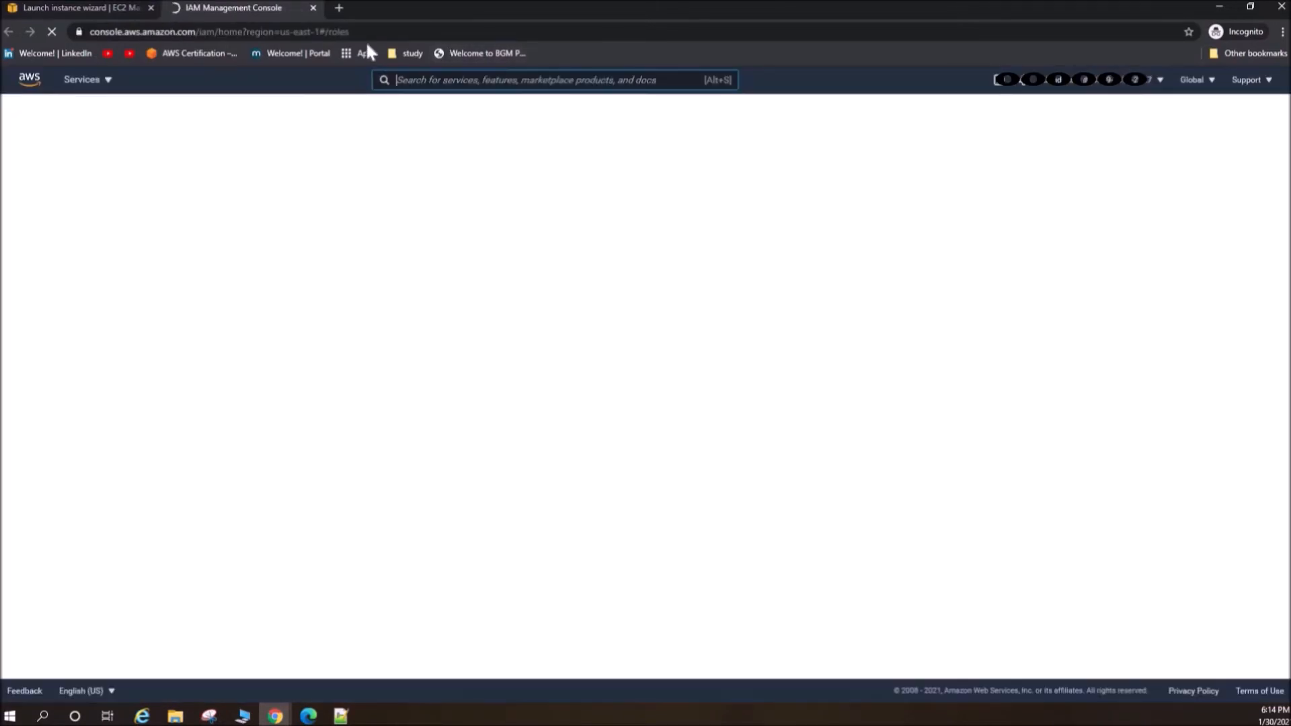
pyautogui.click(19, 86)
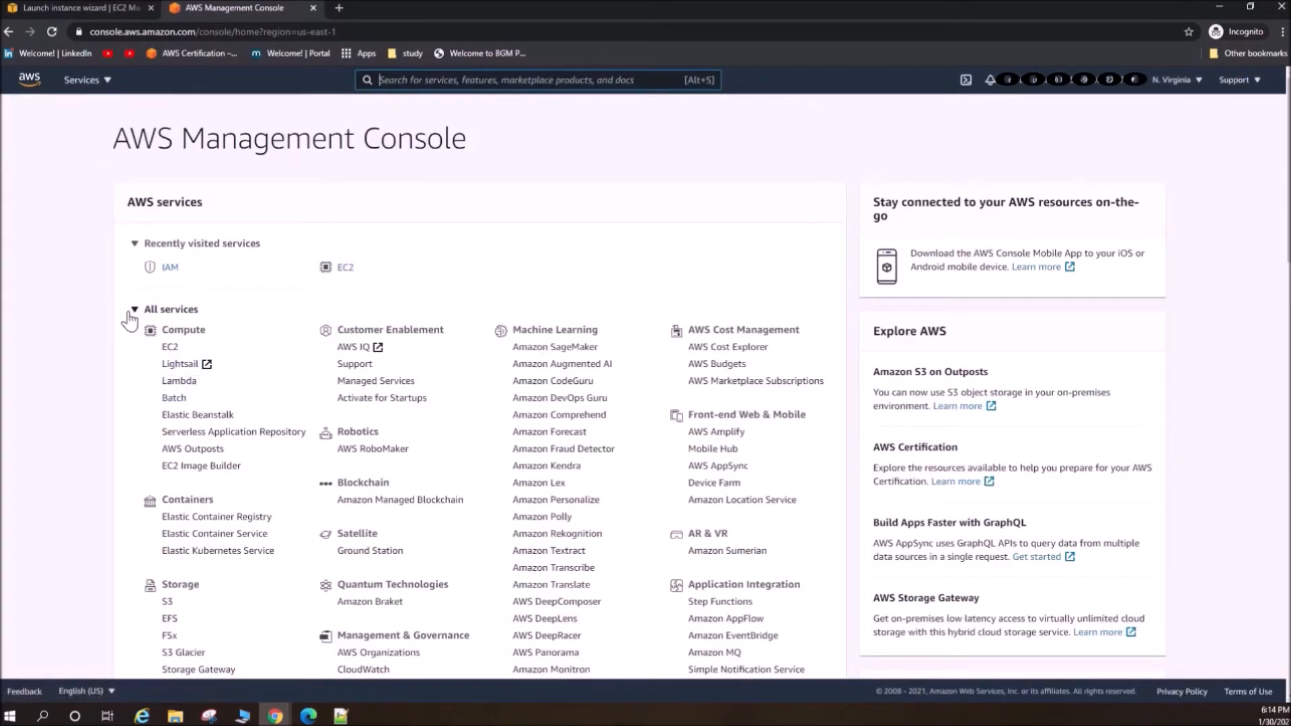
pyautogui.scroll(-8, 402, 462)
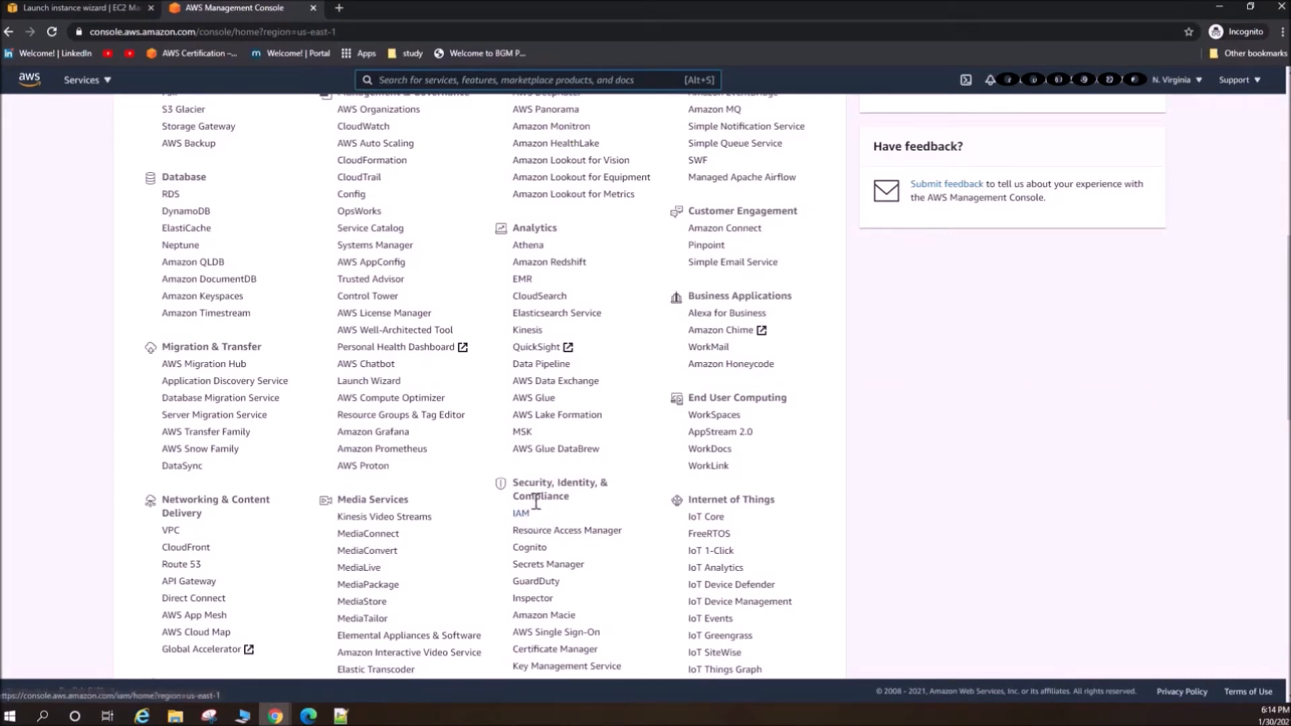
pyautogui.click(520, 516)
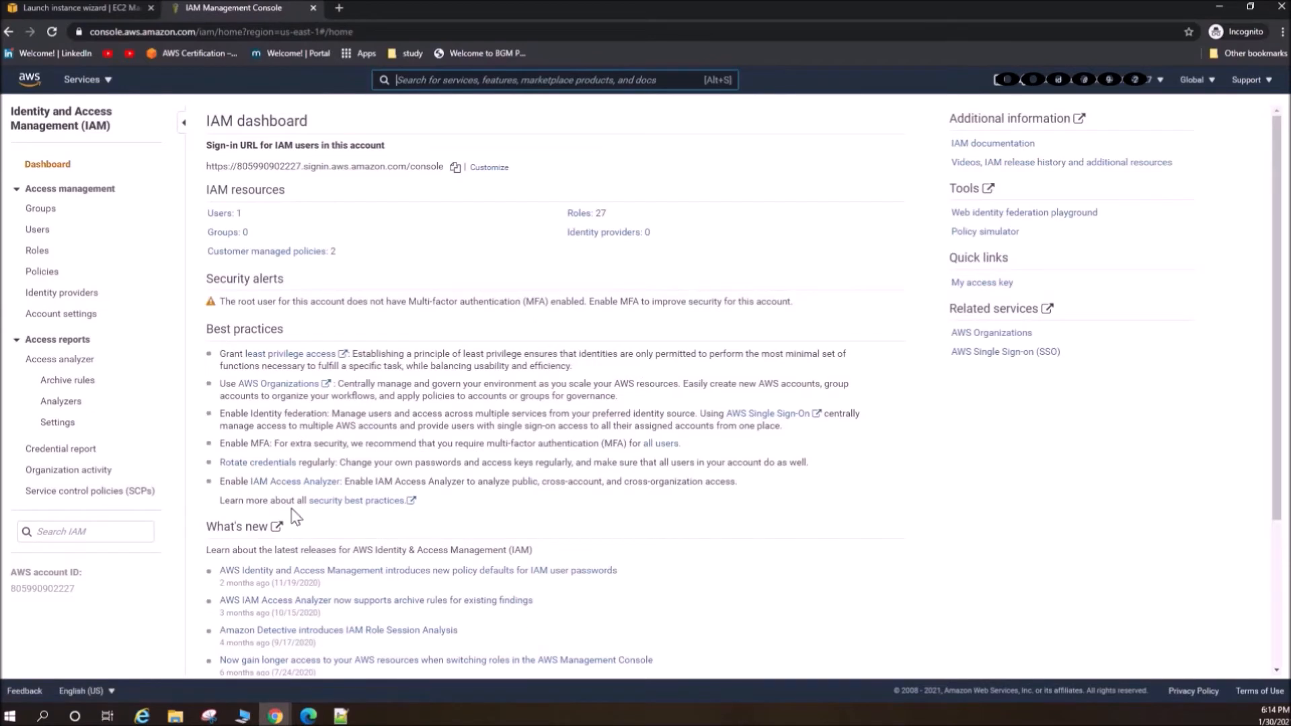
pyautogui.click(39, 254)
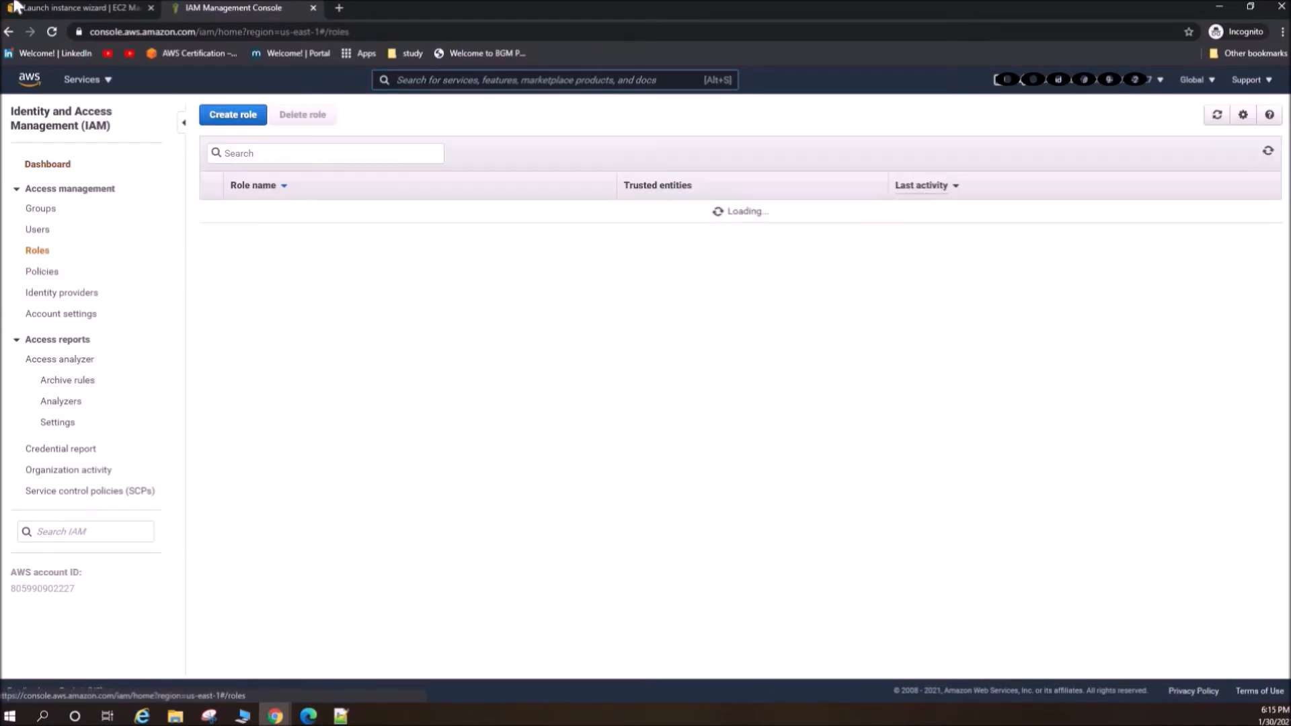
pyautogui.click(38, 8)
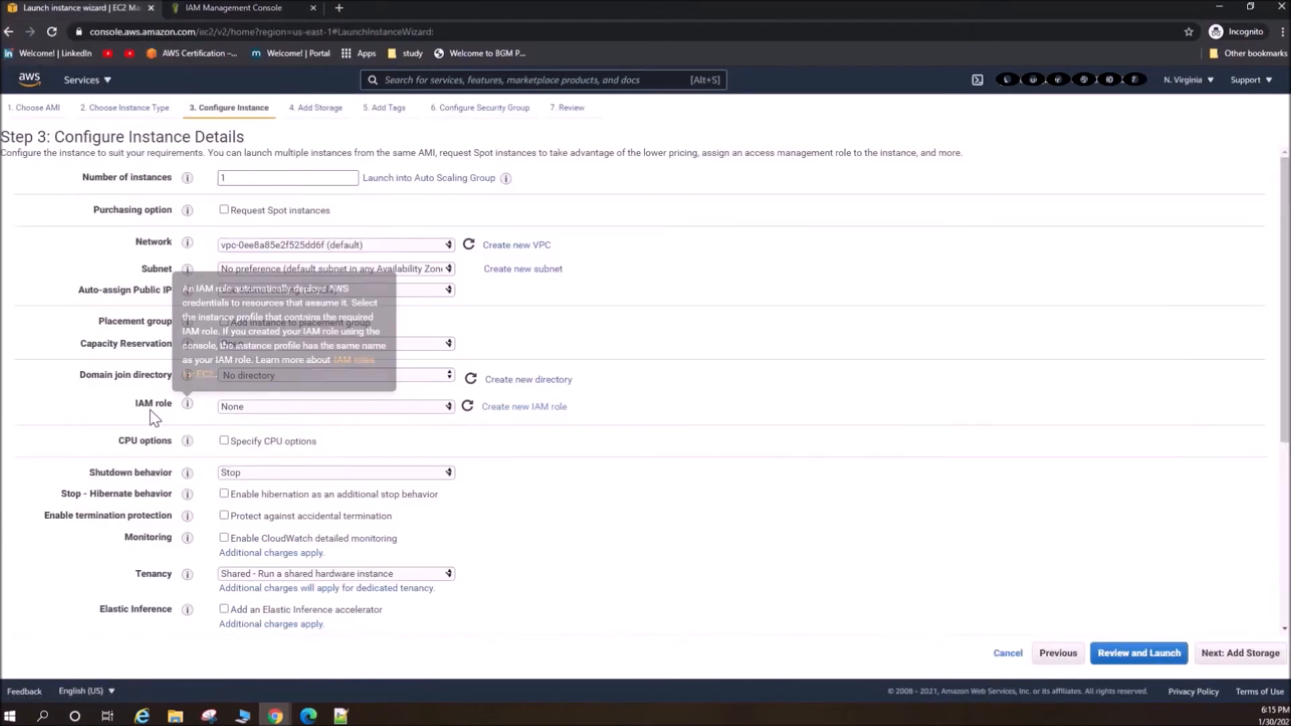
pyautogui.click(189, 8)
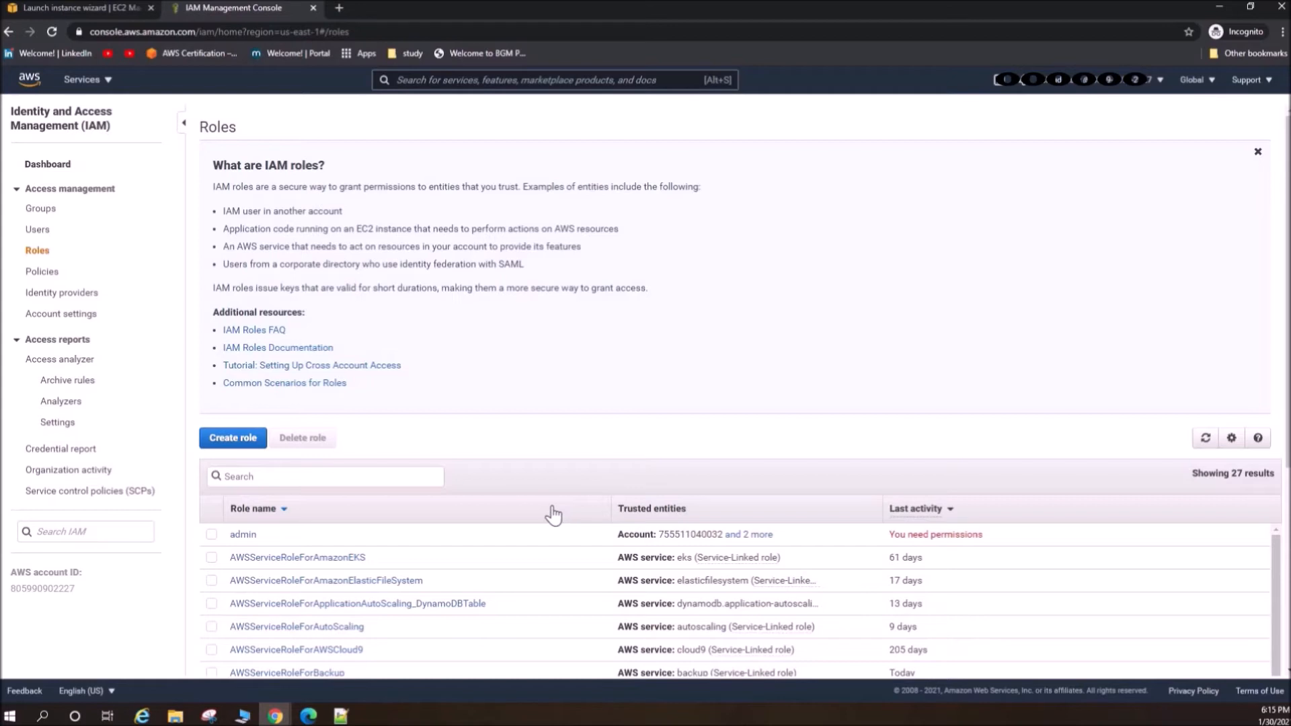
# Start creating a role with AWS service as the trusted entity and EC2 as the use case, continuing to permissions.
pyautogui.click(245, 440)
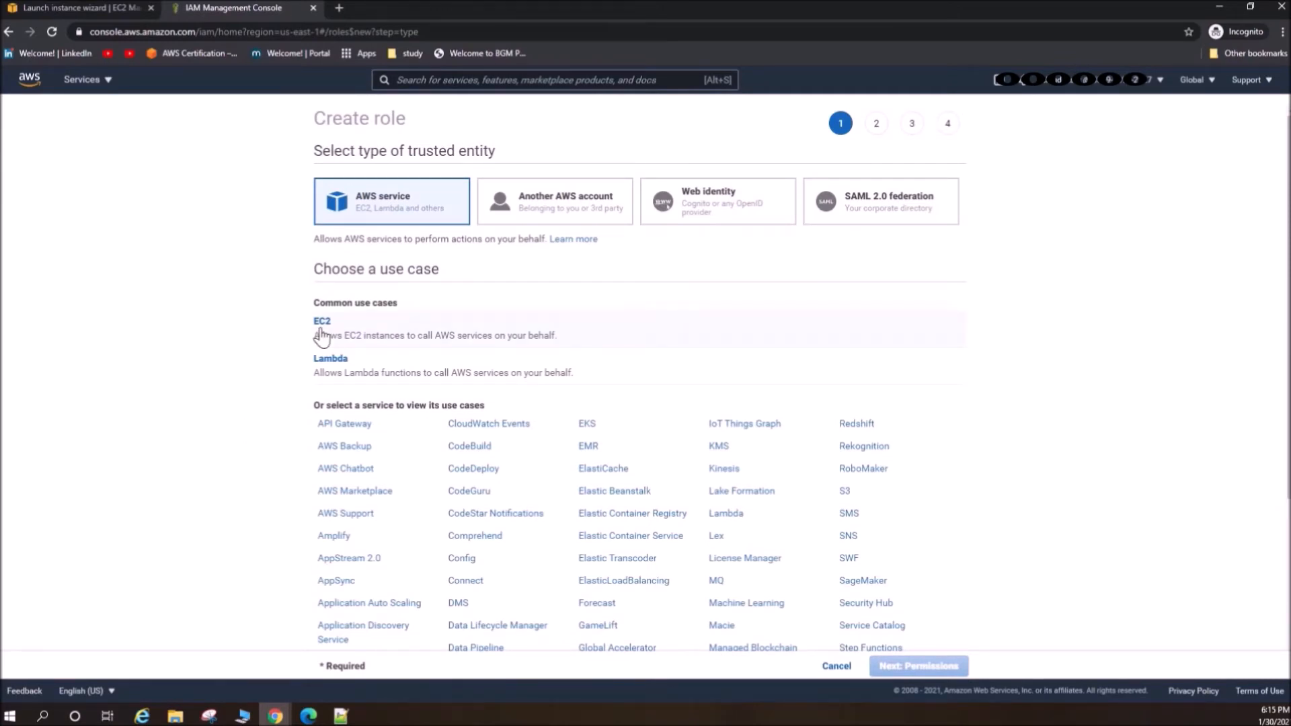
pyautogui.scroll(-3, 315, 531)
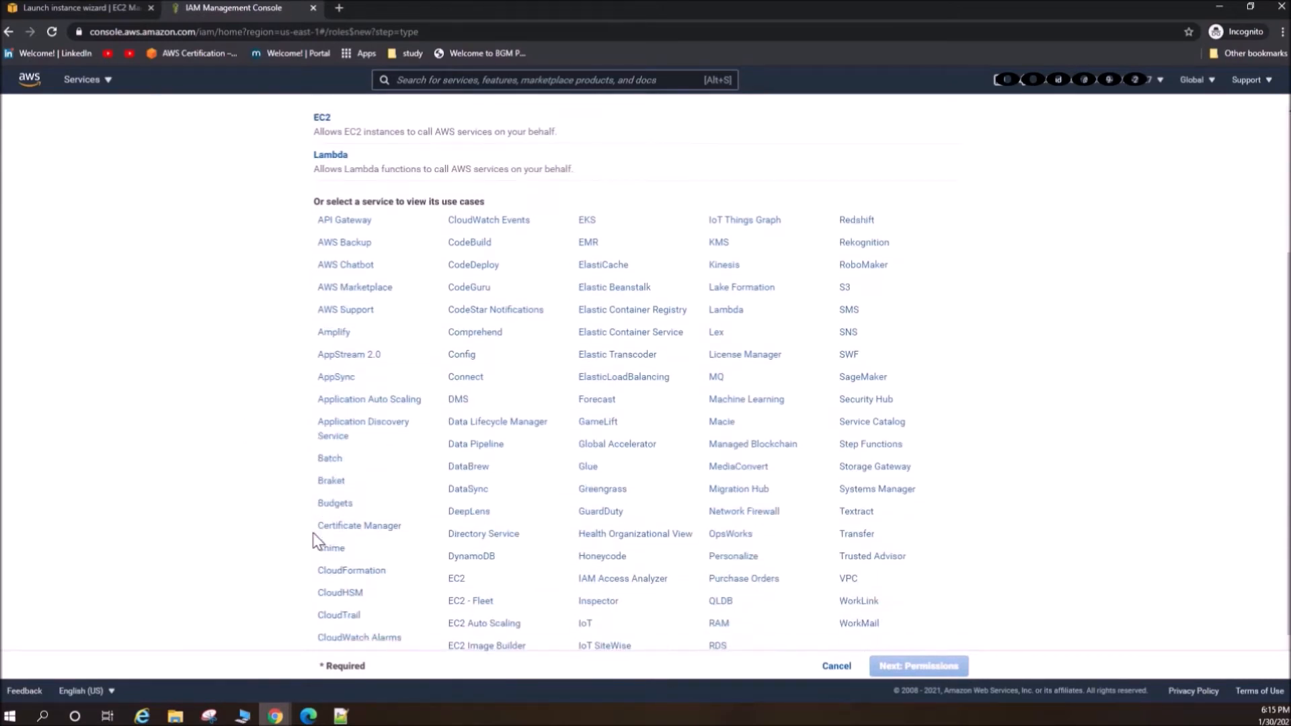
pyautogui.scroll(-1, 941, 543)
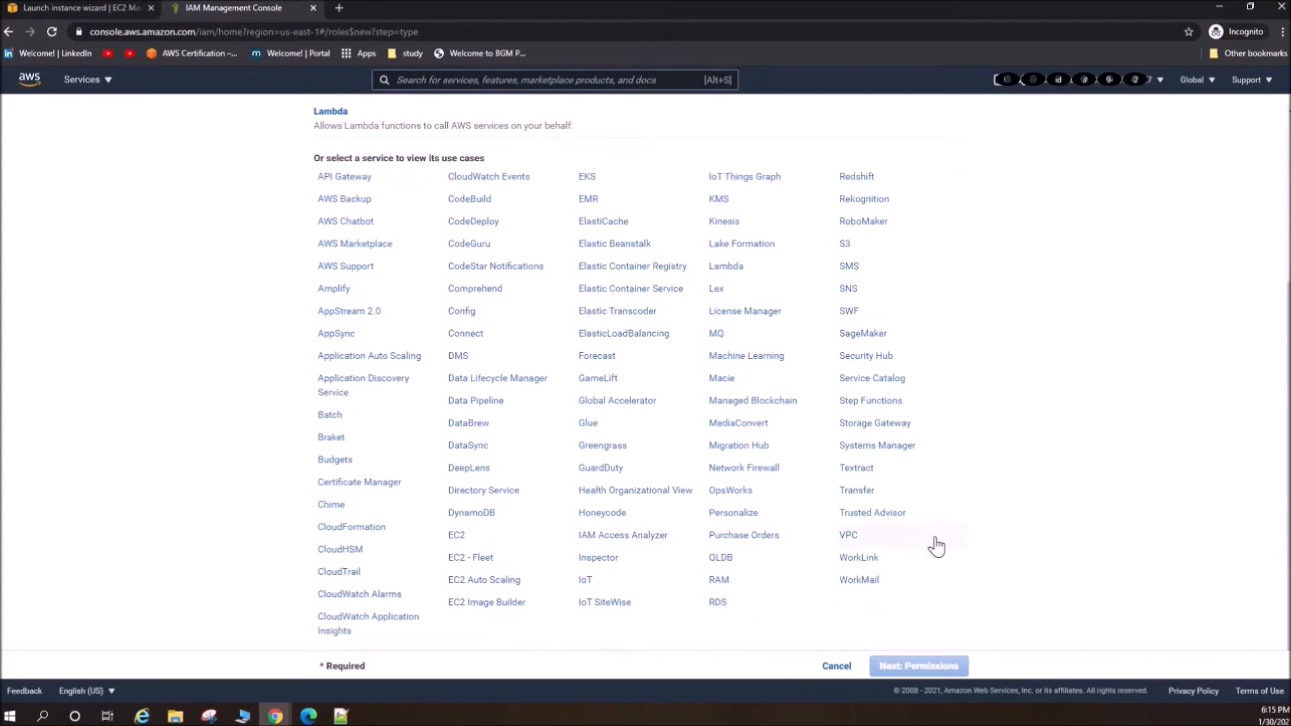
pyautogui.scroll(4, 817, 545)
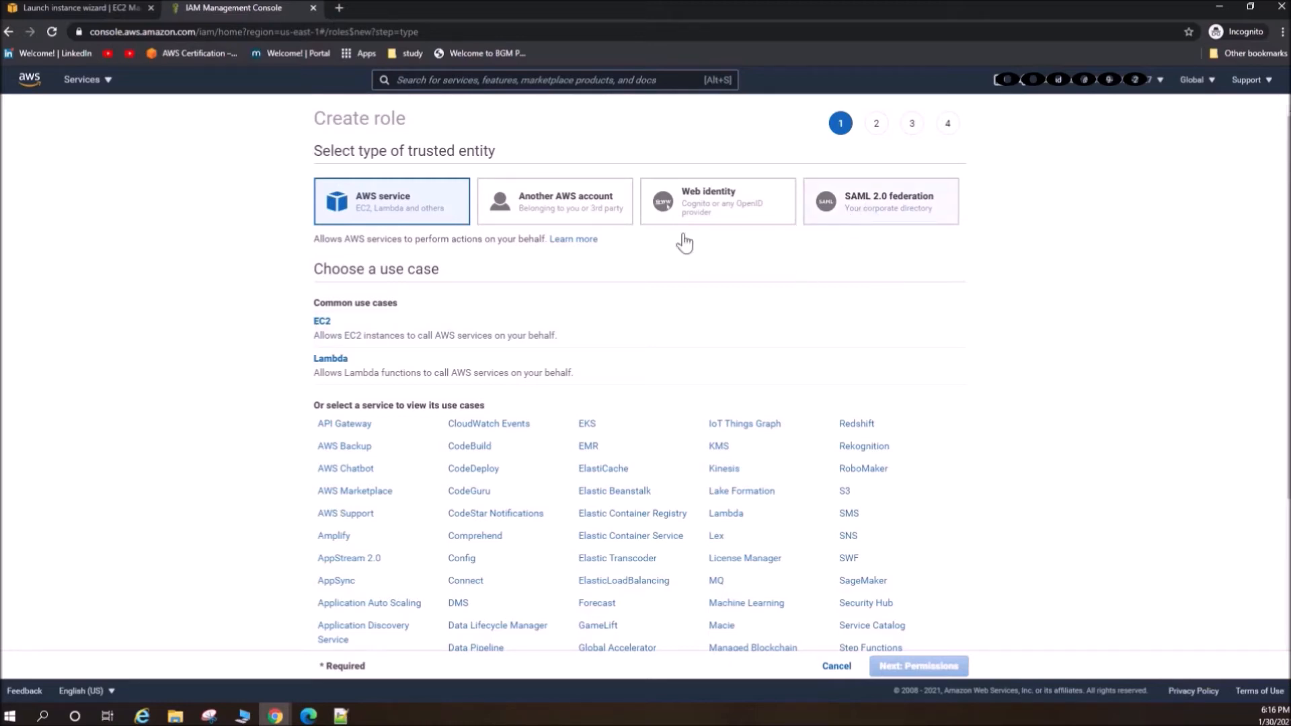
pyautogui.click(336, 340)
pyautogui.click(932, 669)
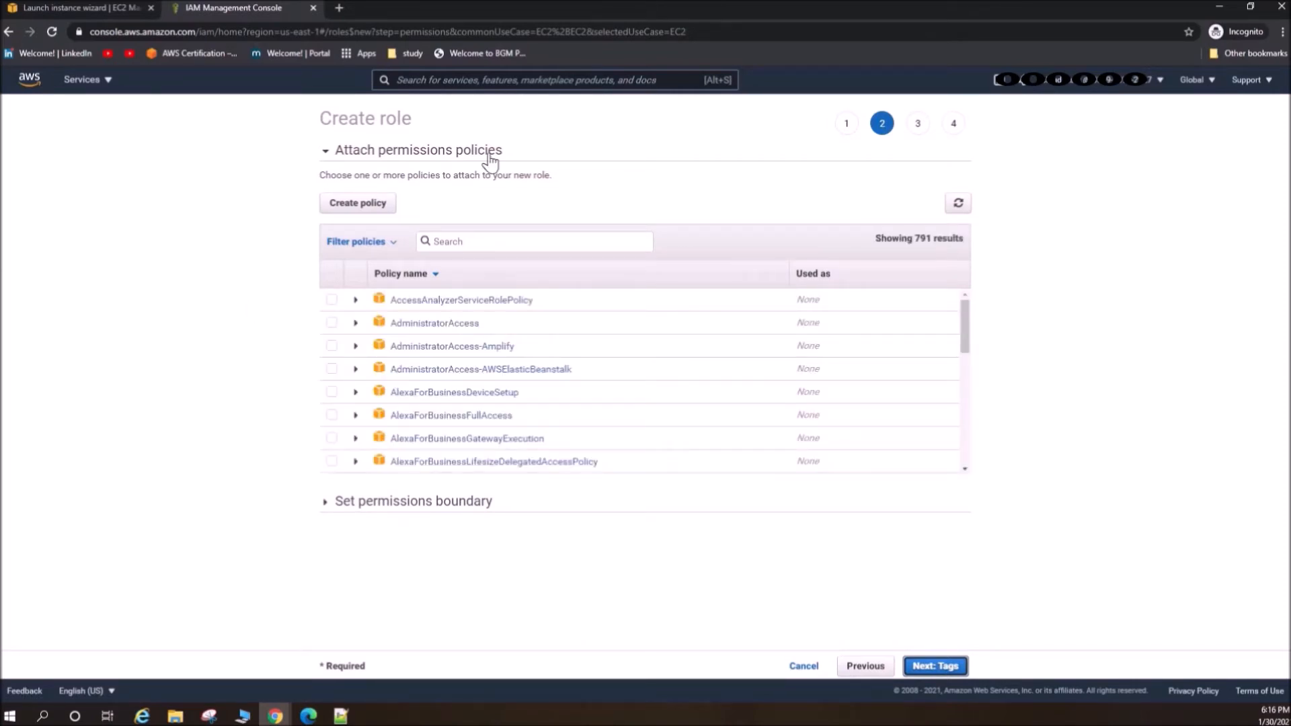
# Look at the JSON editor for creating a custom policy, and return to the role's permissions.
pyautogui.click(359, 203)
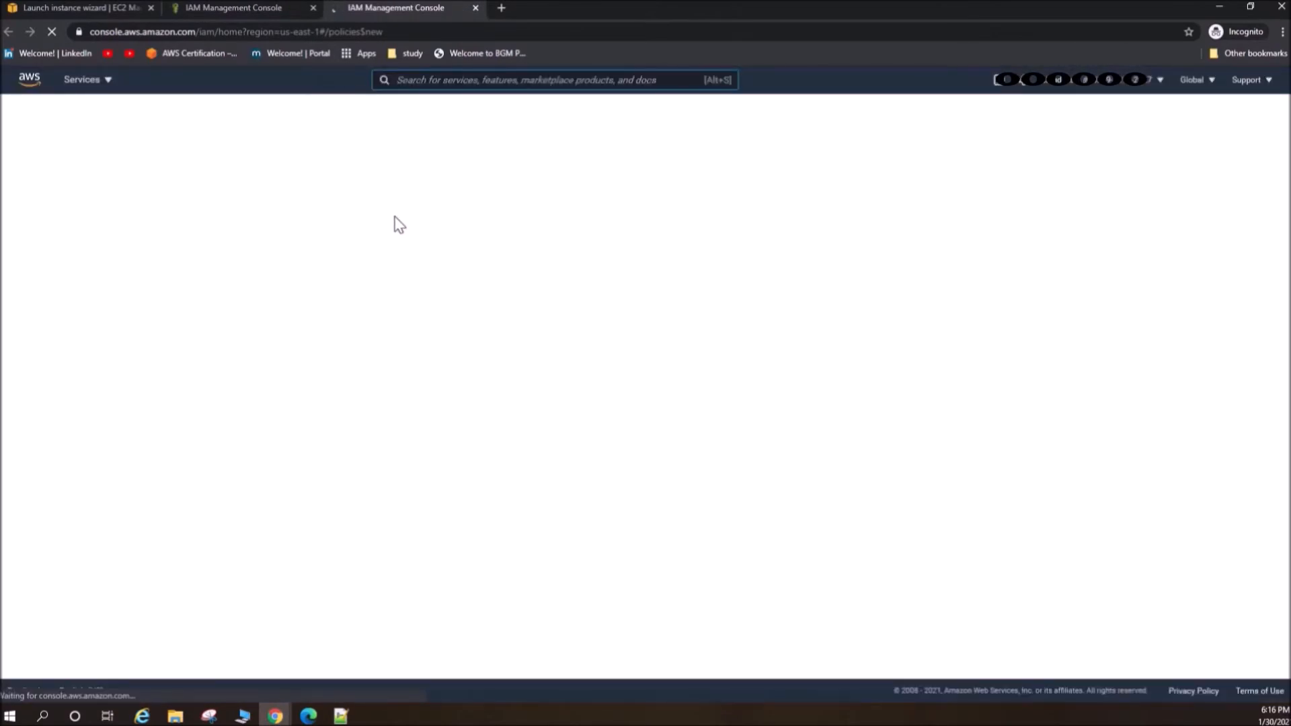
pyautogui.click(333, 202)
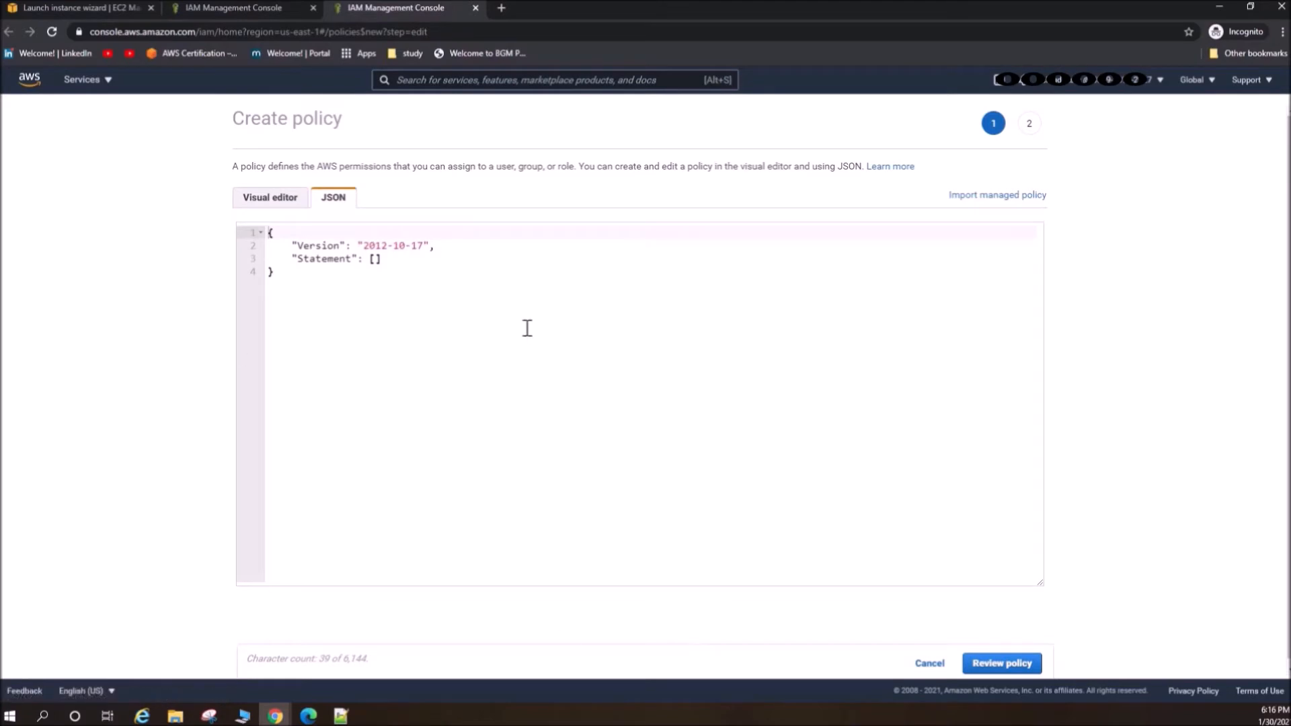
pyautogui.click(475, 8)
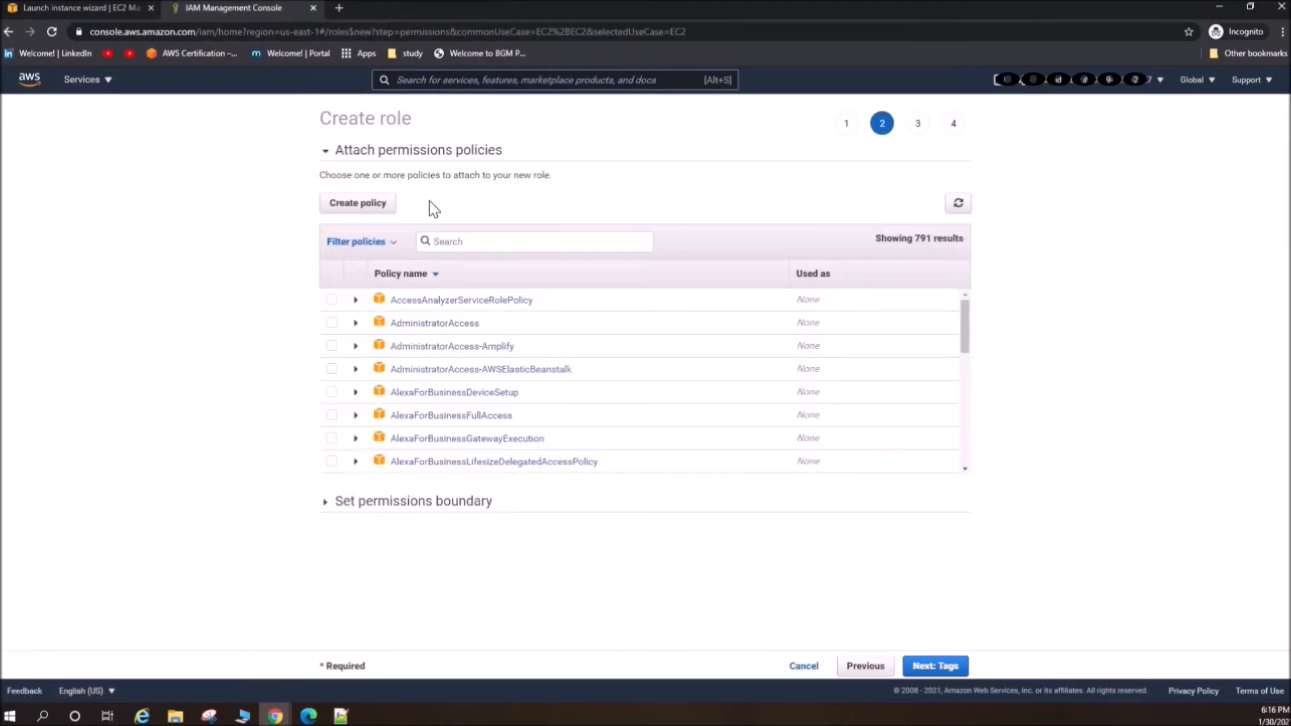
# Attach the AdministratorAccess policy to the role, check its details, and continue to the tags.
pyautogui.click(331, 325)
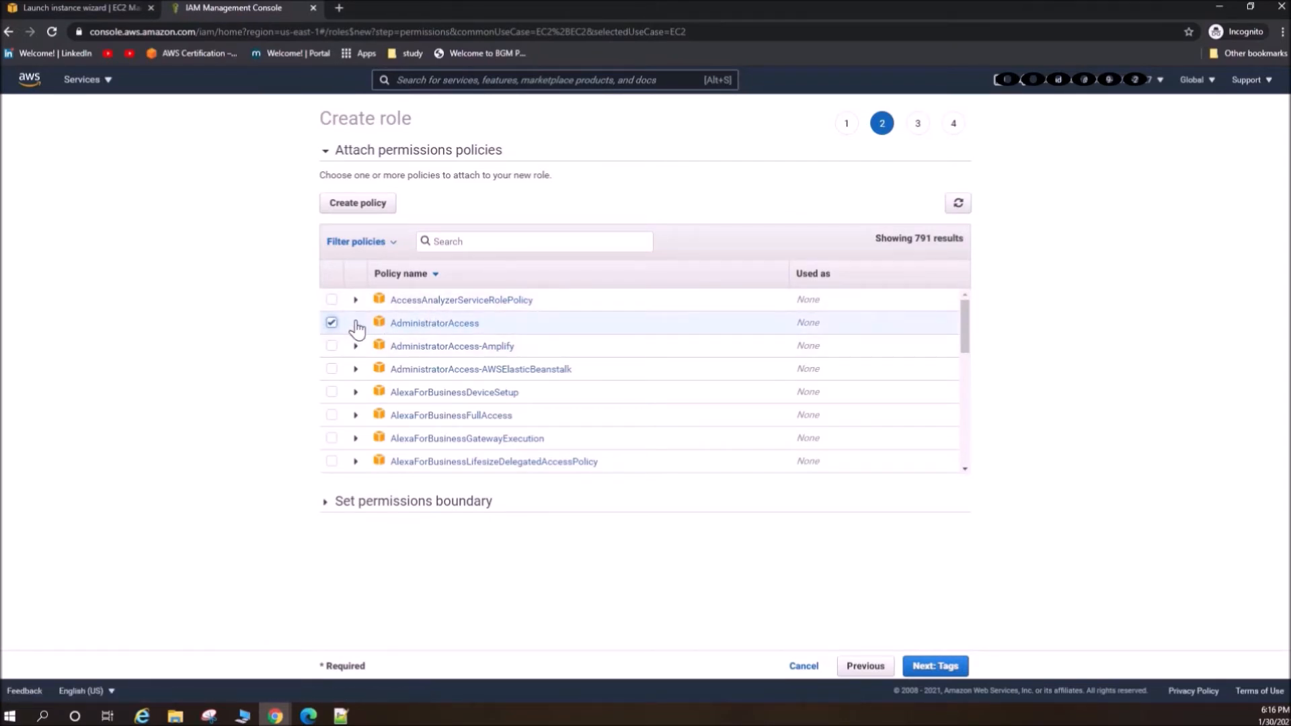
pyautogui.click(355, 324)
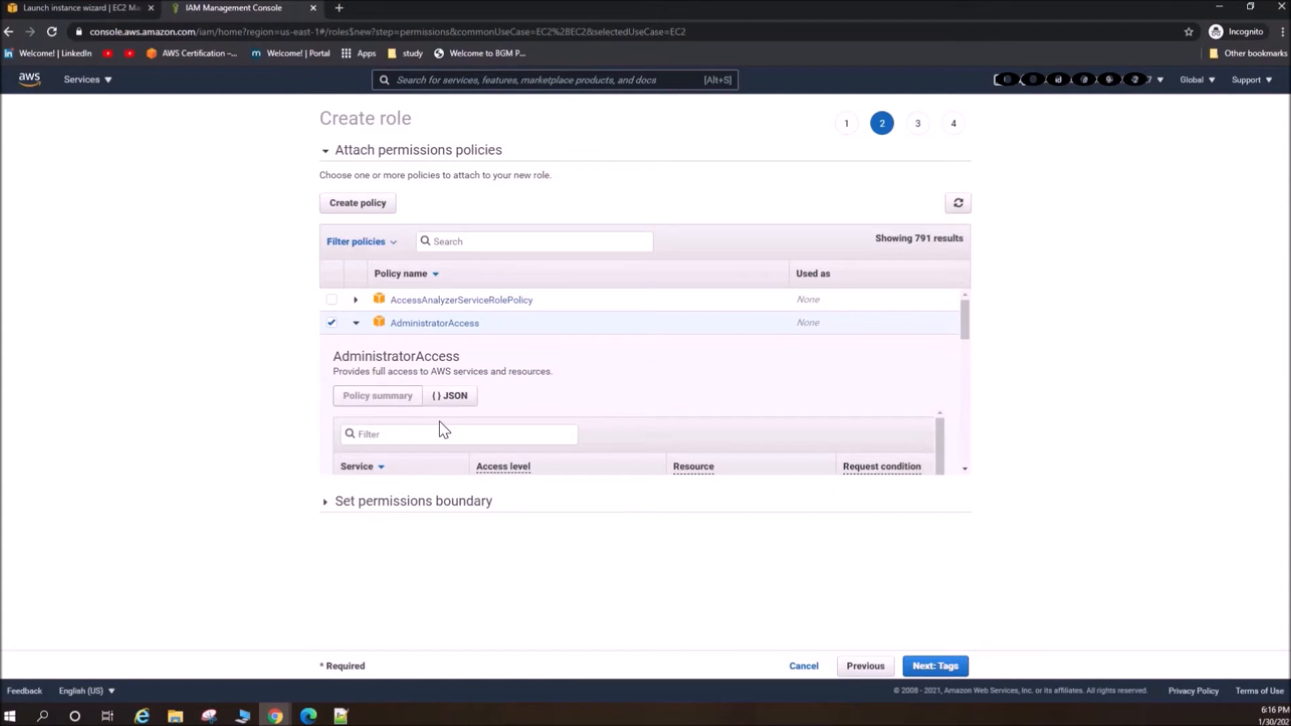
pyautogui.scroll(-1, 438, 421)
pyautogui.moveTo(375, 356); pyautogui.dragTo(525, 365)
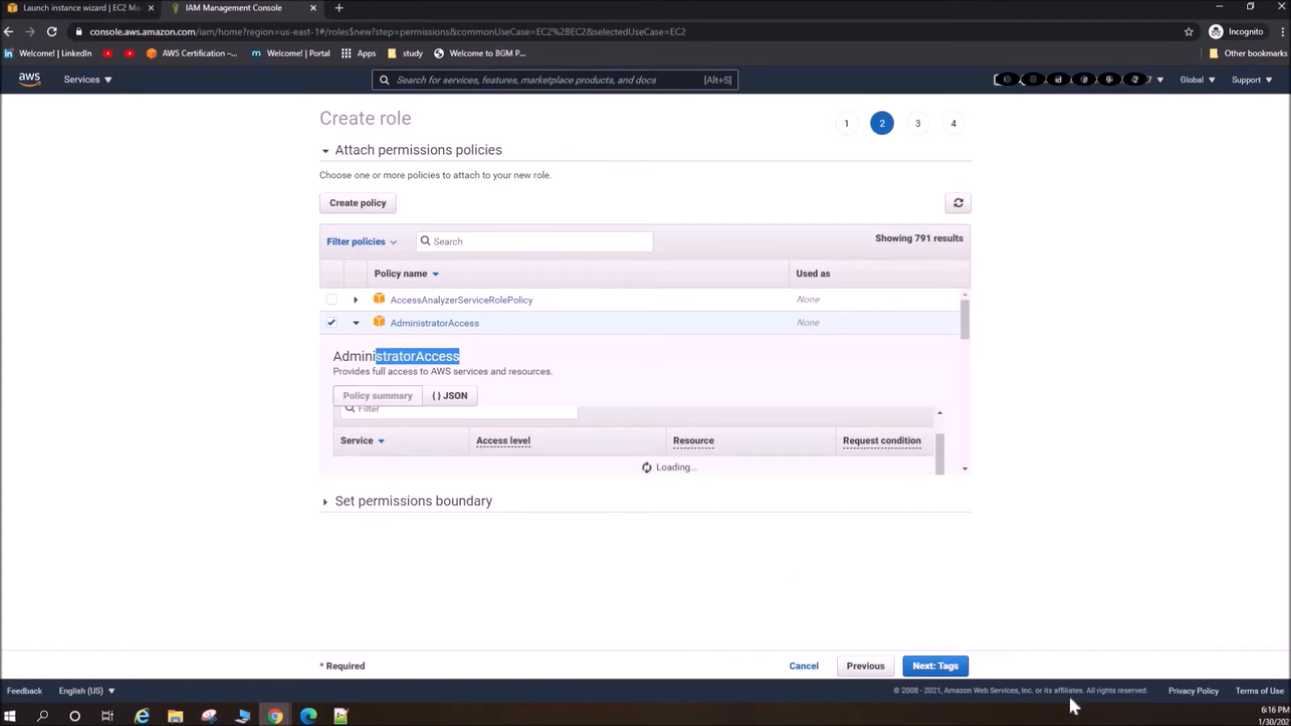
pyautogui.click(938, 667)
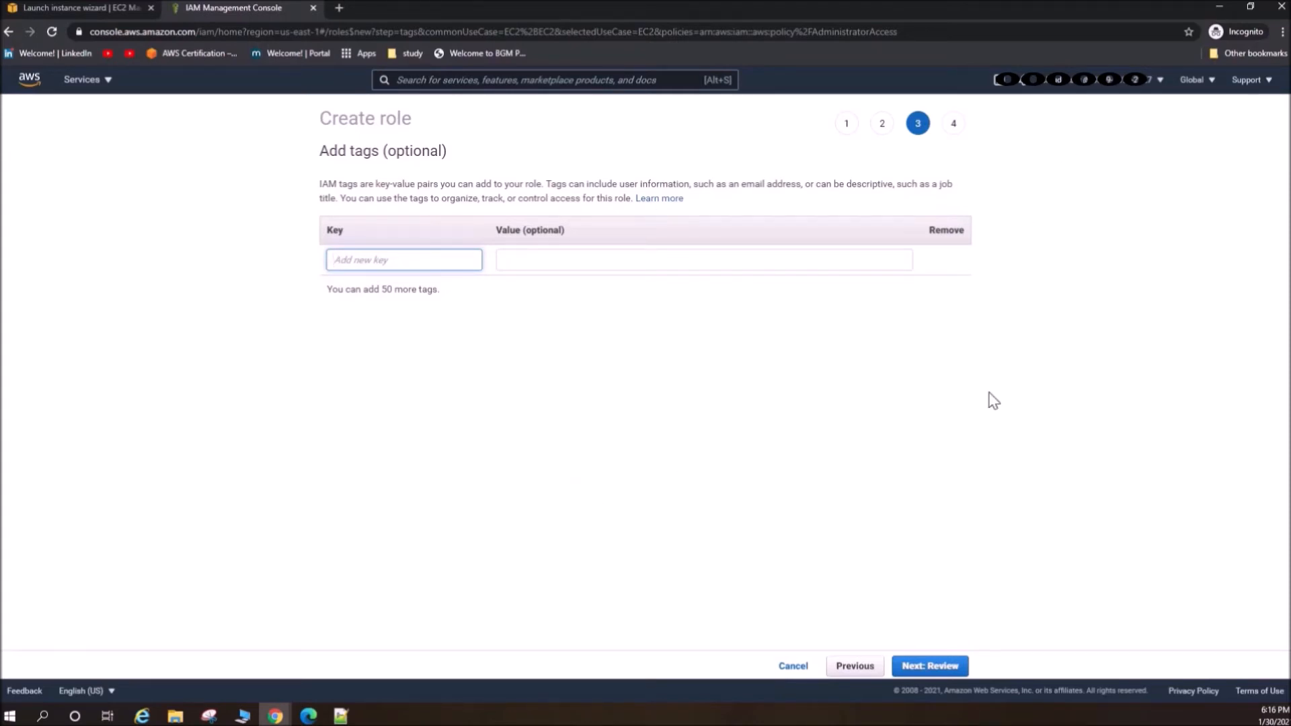
# Skip adding tags and name the role MyEC2Role on the review page.
pyautogui.click(926, 672)
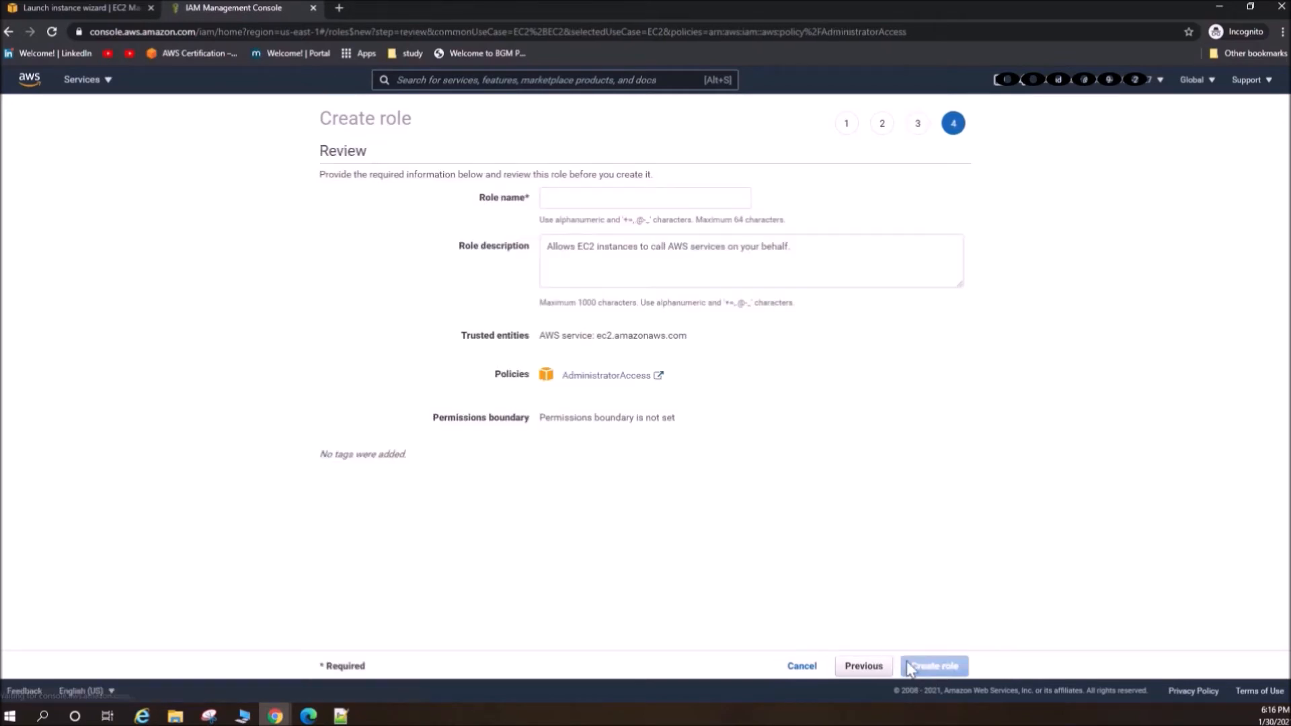
pyautogui.click(619, 199)
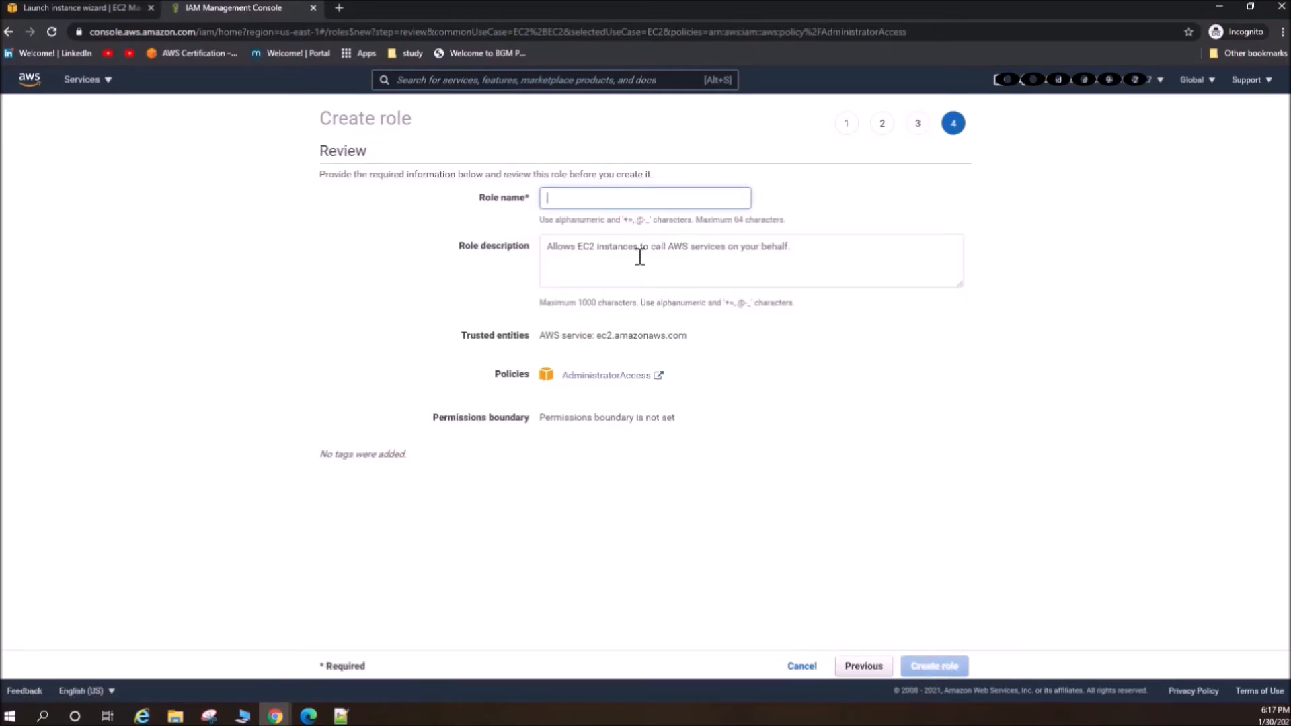
pyautogui.write('My')
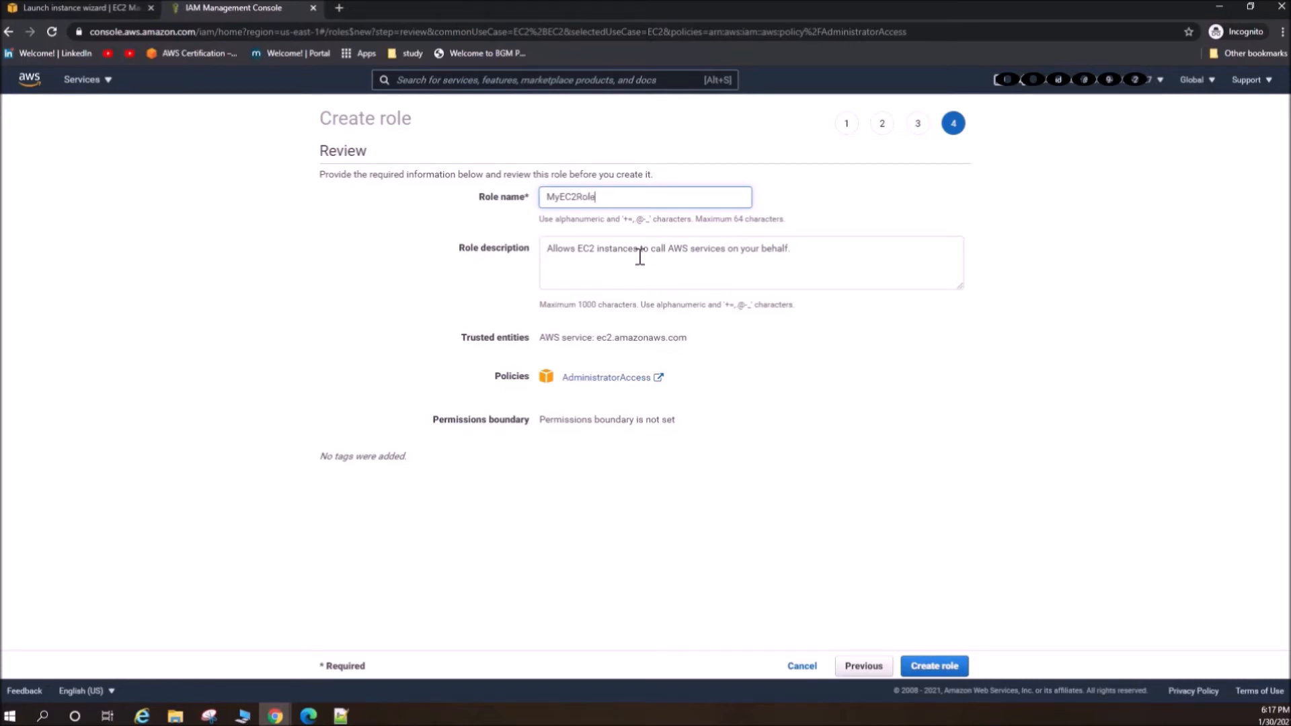
# Change the role name to My_EC2_Role and create the role.
pyautogui.write('_EC2_')
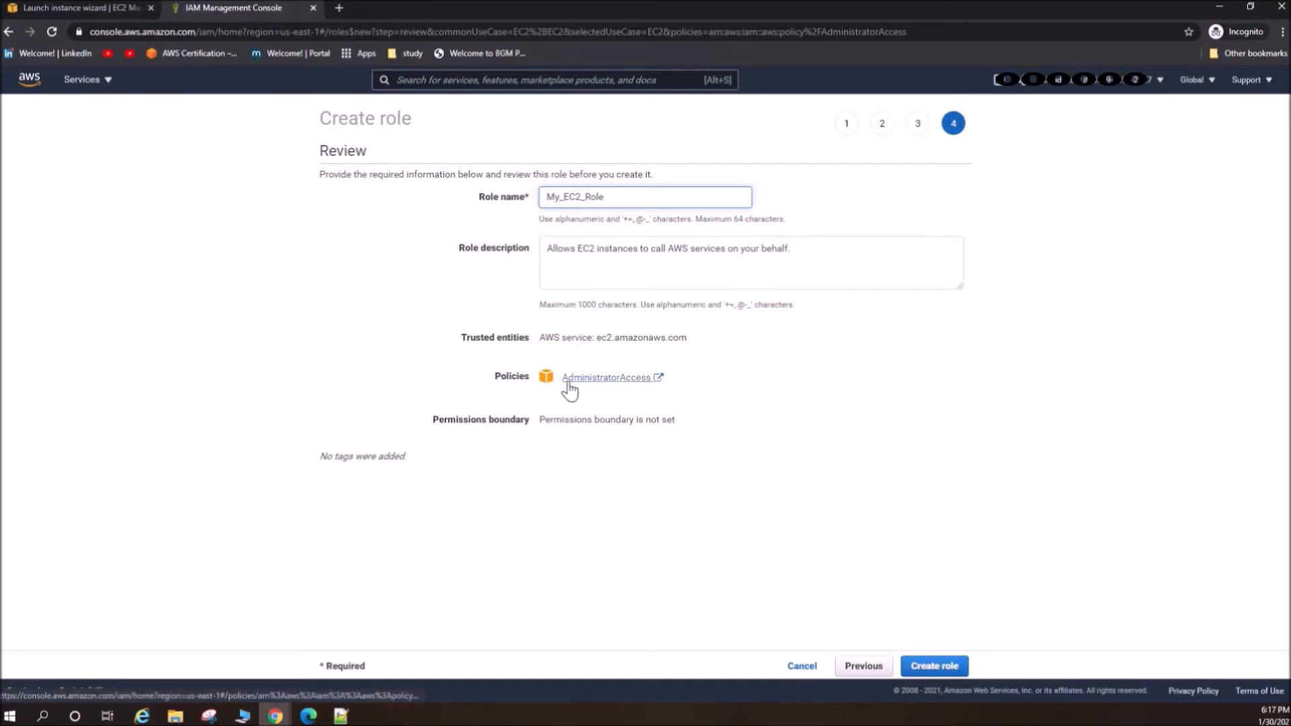
pyautogui.click(933, 666)
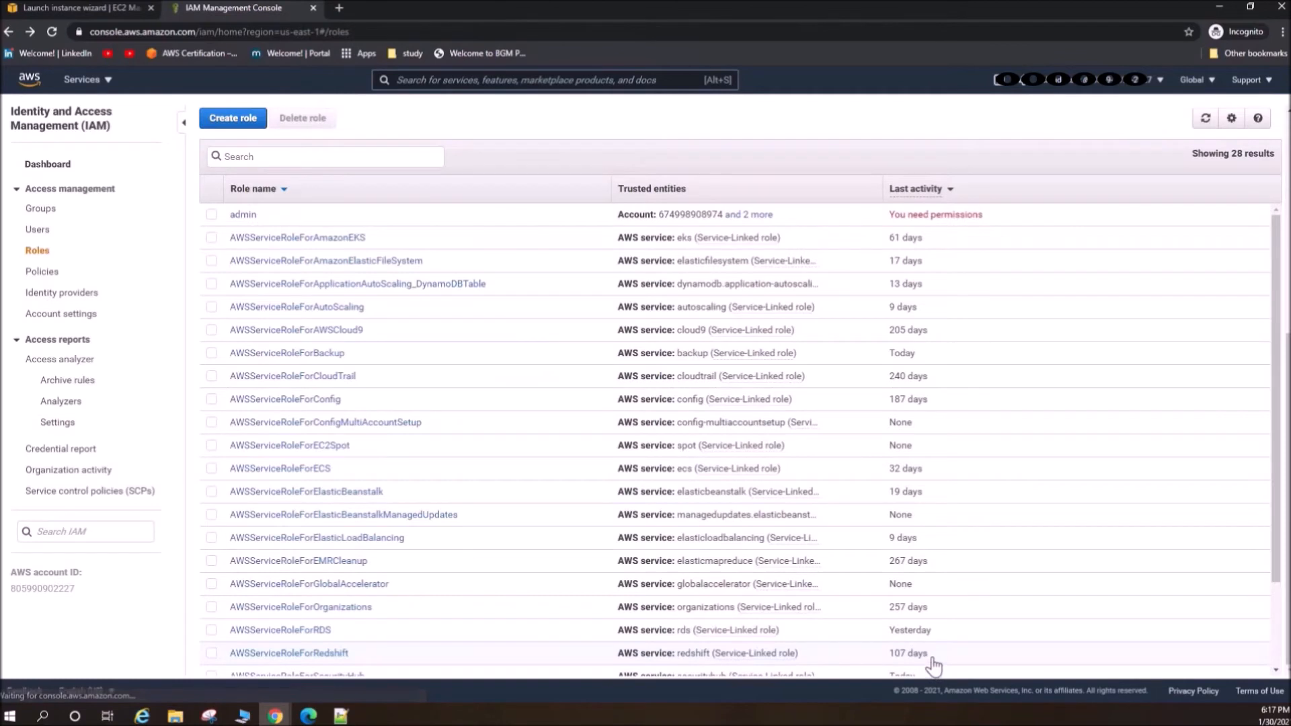
# Search the roles for "My" and open My_EC2_Role to check its ARN and attached policy.
pyautogui.click(284, 162)
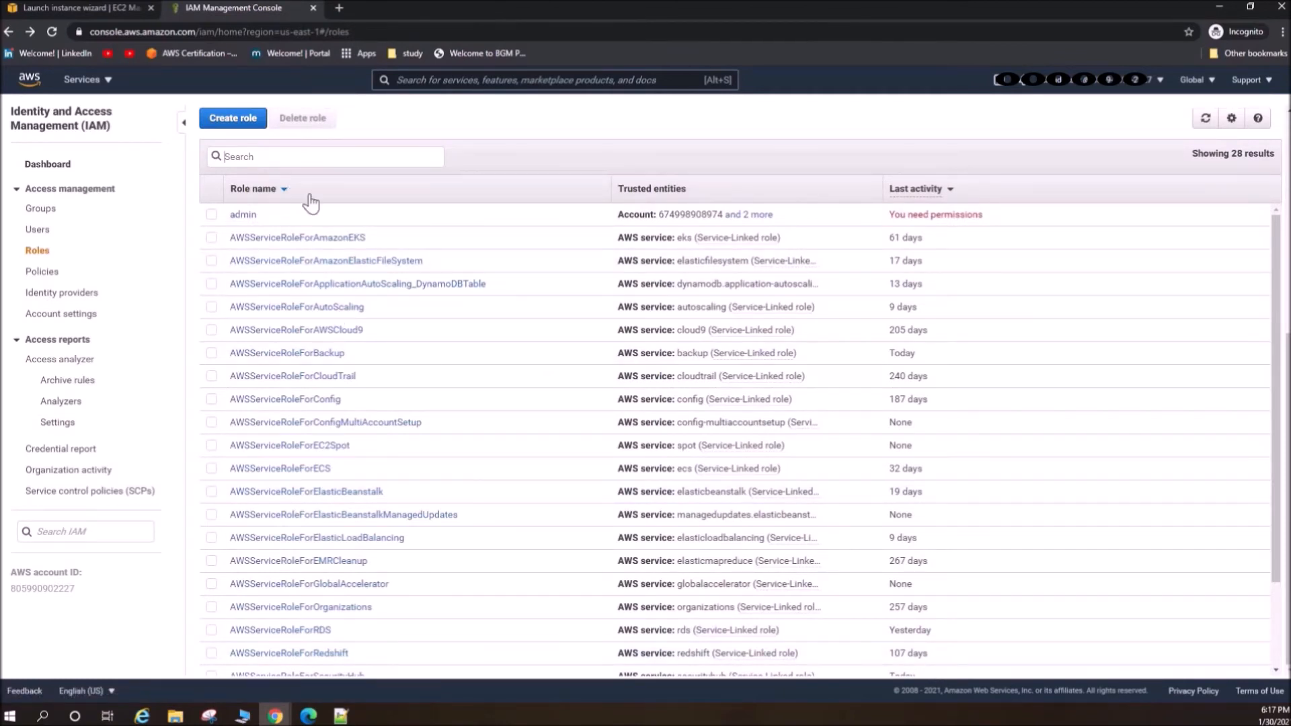
pyautogui.write('My')
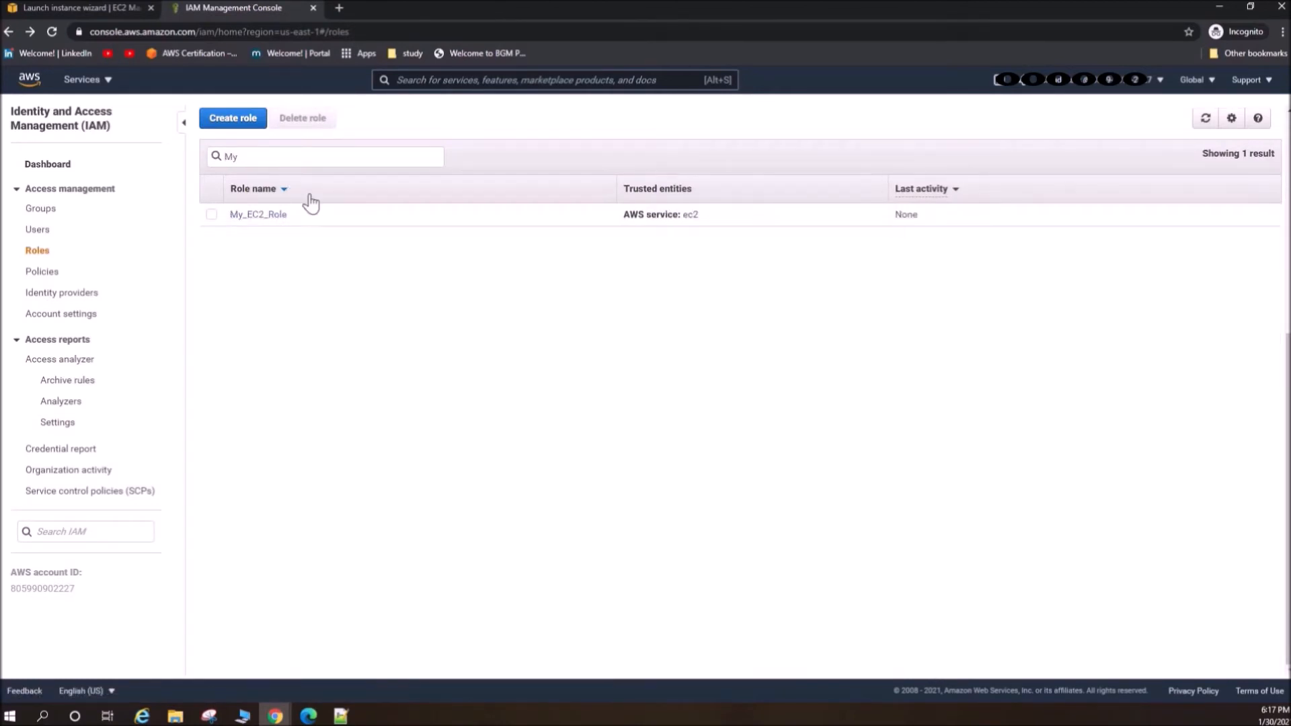
pyautogui.click(261, 215)
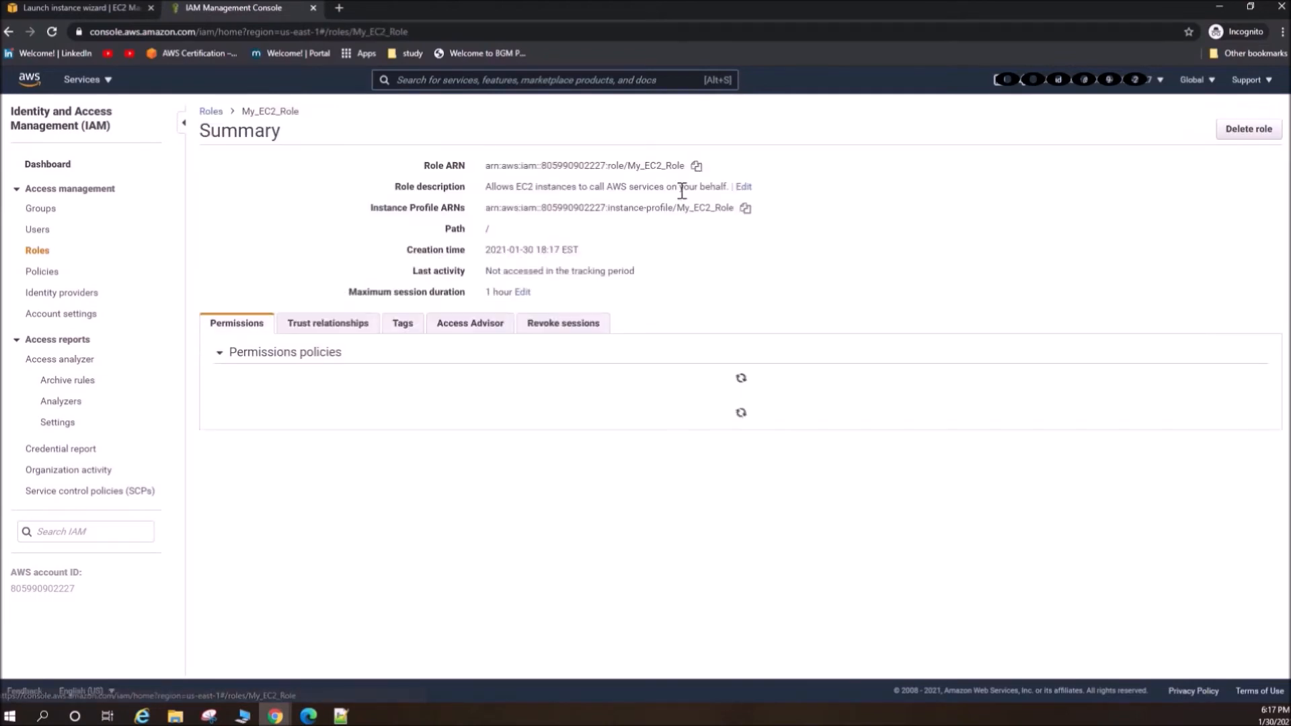
pyautogui.moveTo(485, 166); pyautogui.dragTo(714, 162)
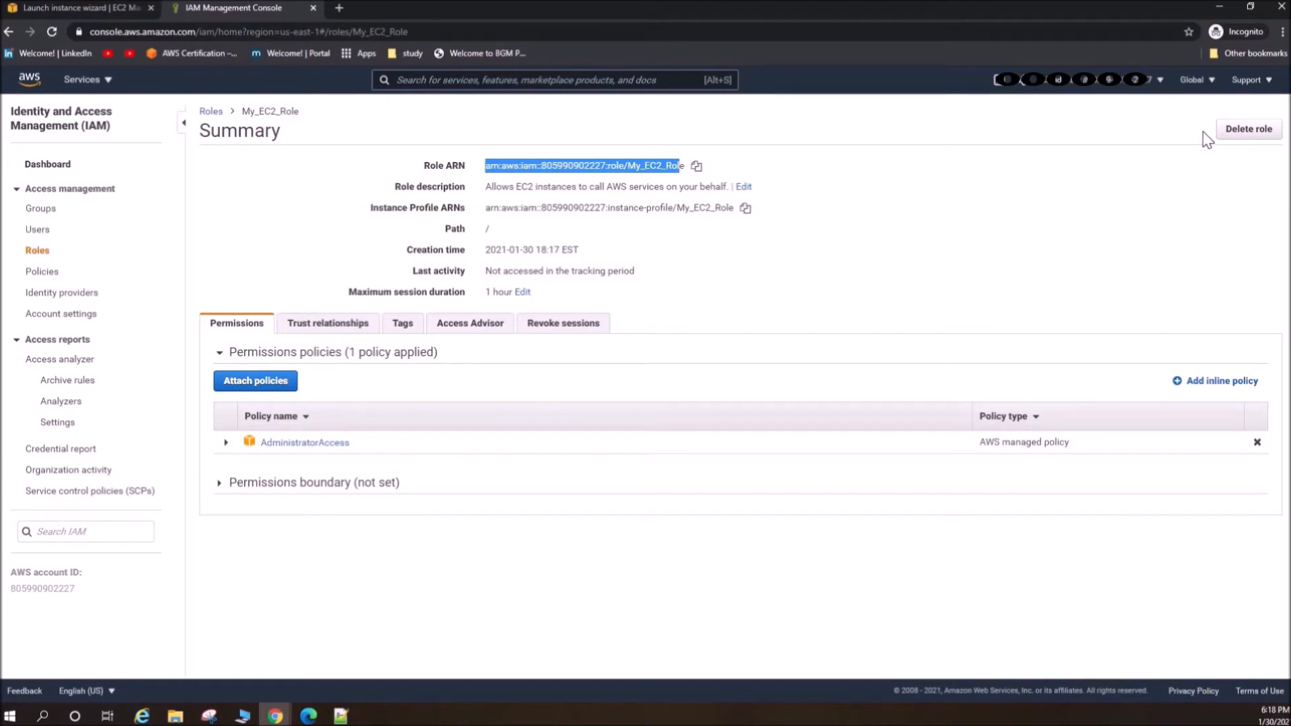
# Return to the launch instance wizard, refresh the IAM roles, assign My_EC2_Role to the instance, and continue to storage.
pyautogui.click(106, 8)
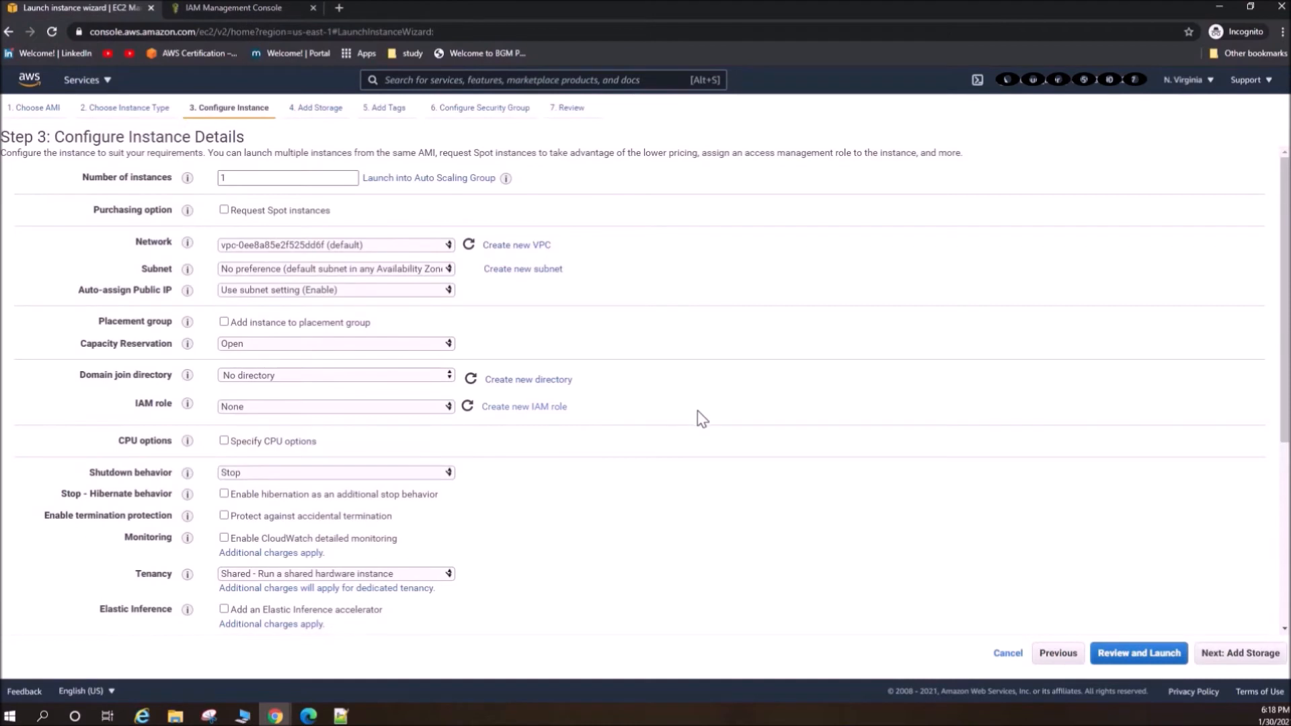
pyautogui.click(448, 406)
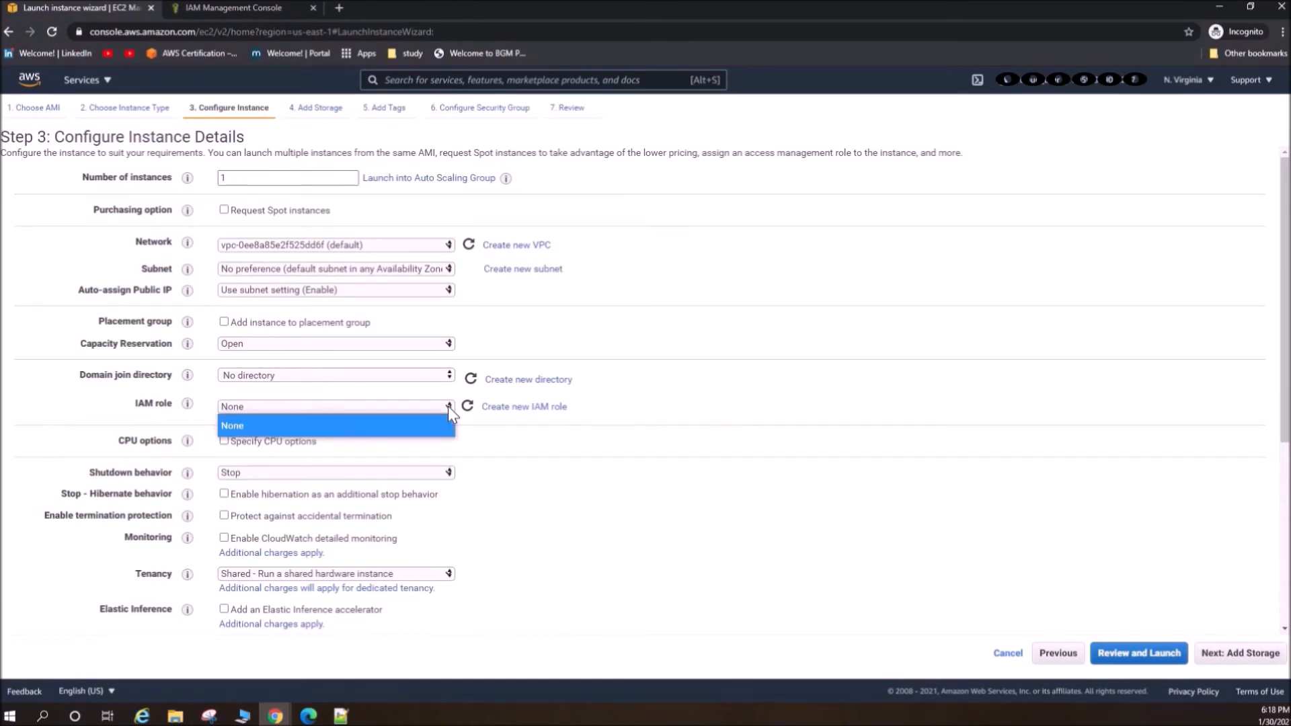
pyautogui.click(466, 415)
pyautogui.click(466, 412)
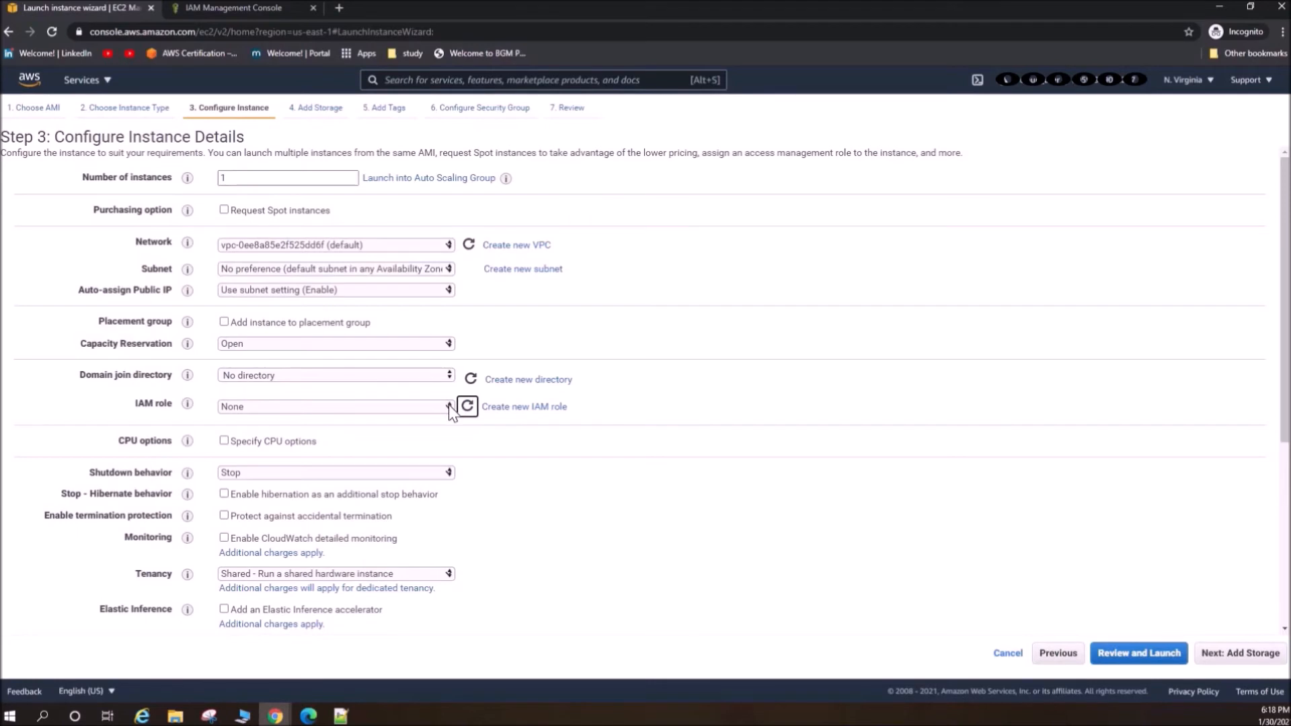
pyautogui.click(447, 407)
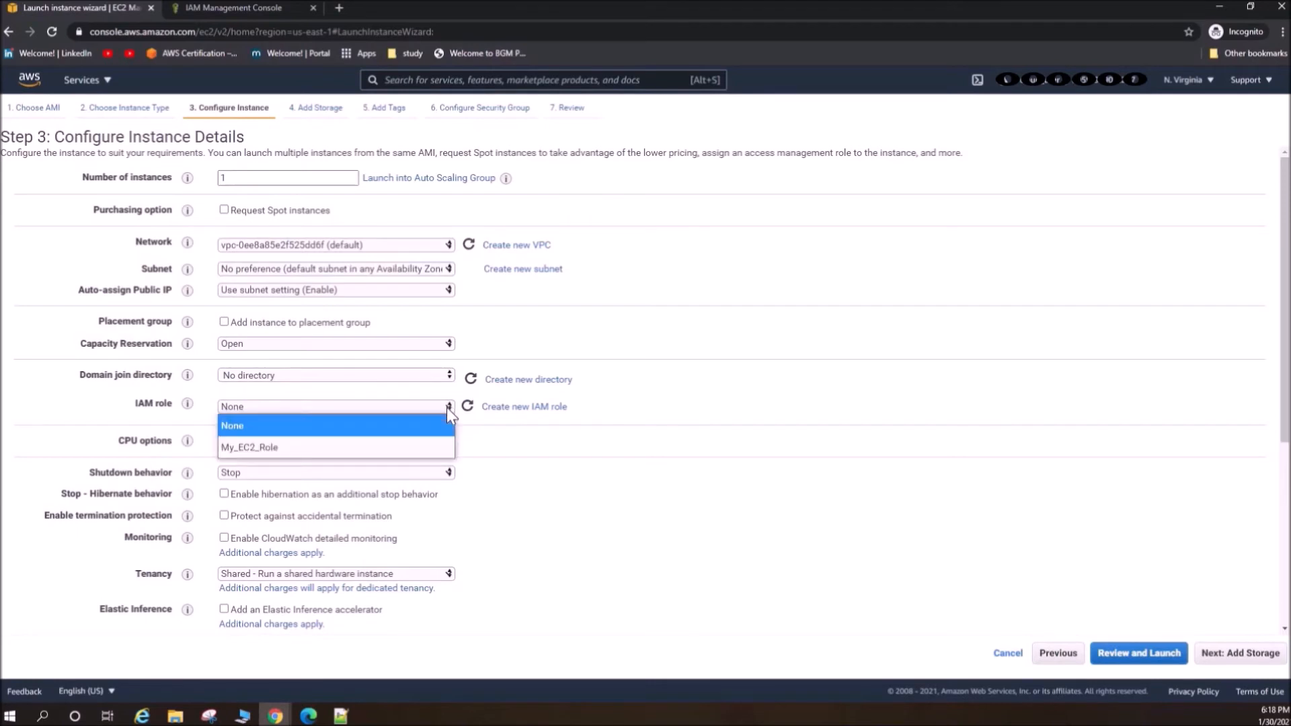
pyautogui.click(412, 447)
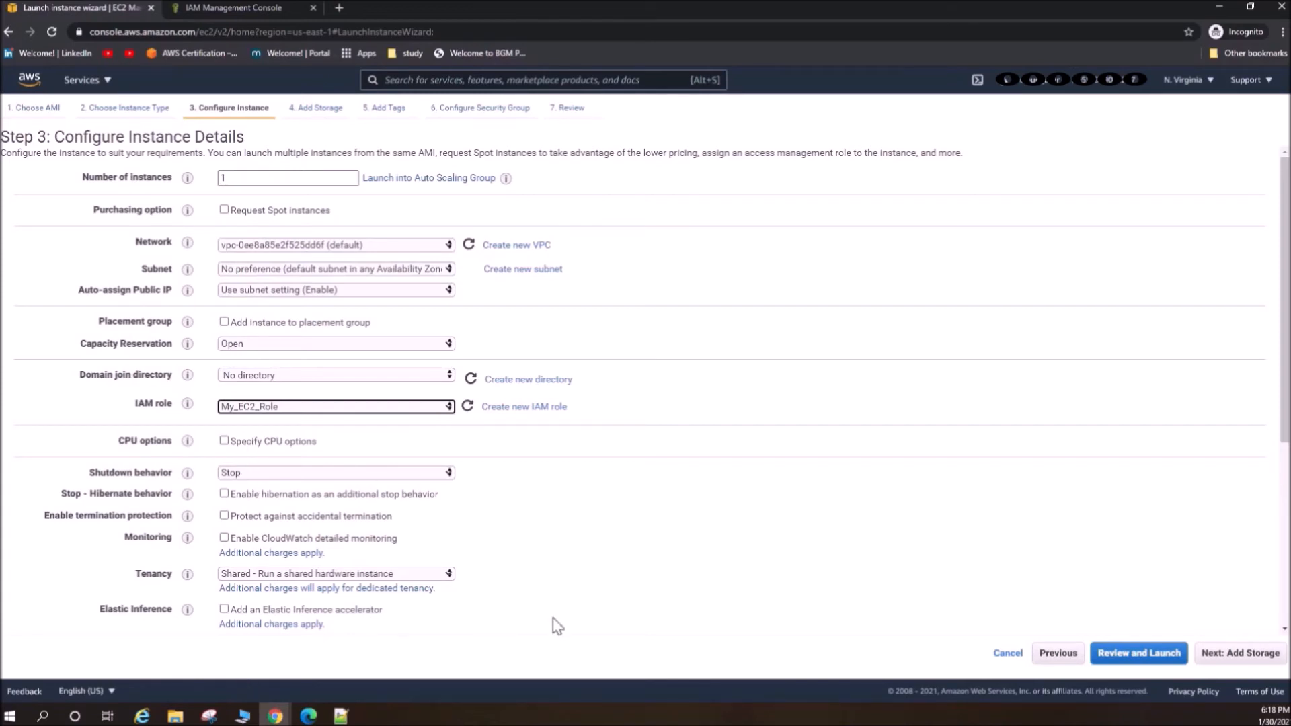
pyautogui.click(1216, 663)
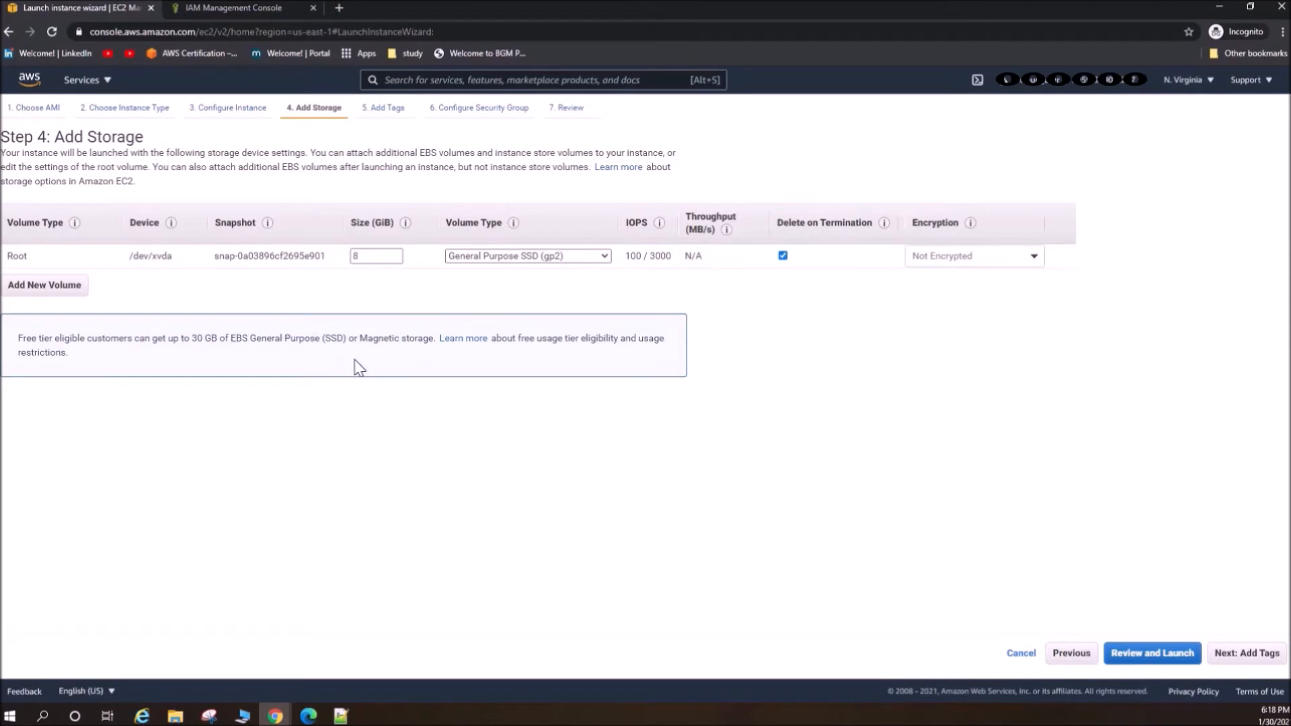
# Add a second EBS volume with delete on termination enabled, keep the default volume types, and continue to the tags.
pyautogui.click(47, 288)
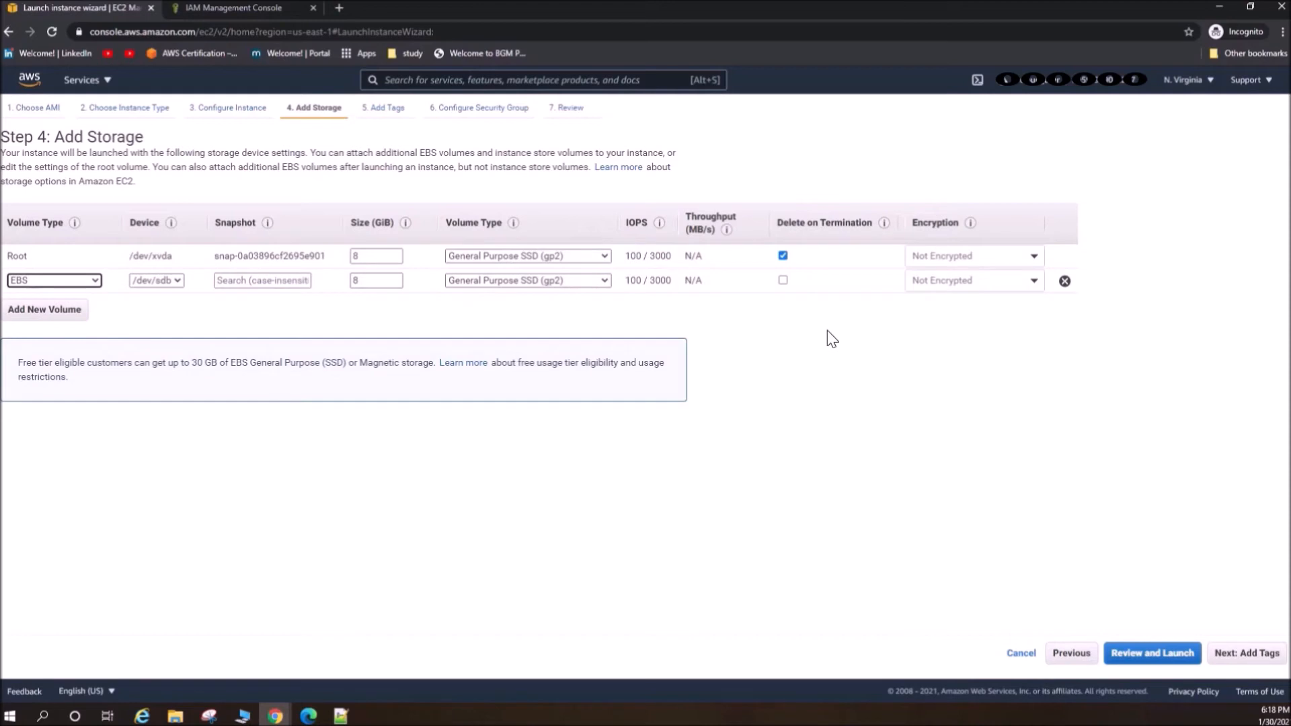
pyautogui.click(783, 280)
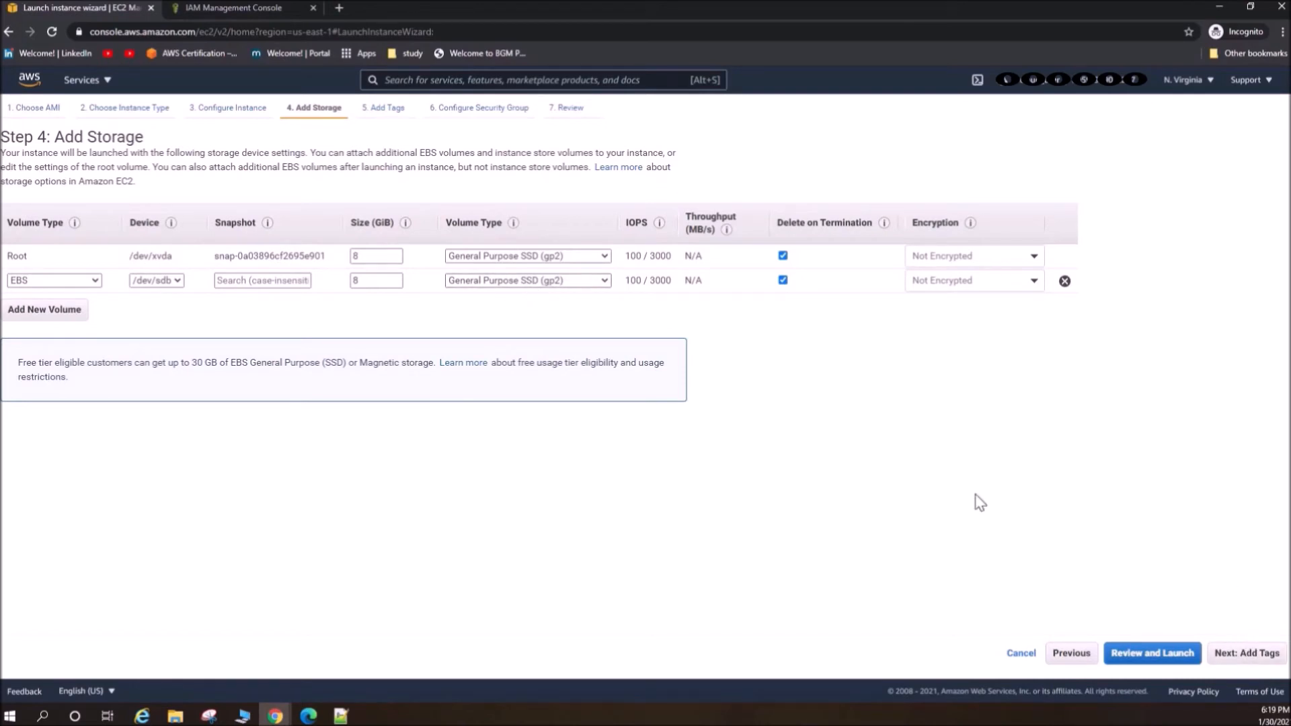
pyautogui.click(605, 254)
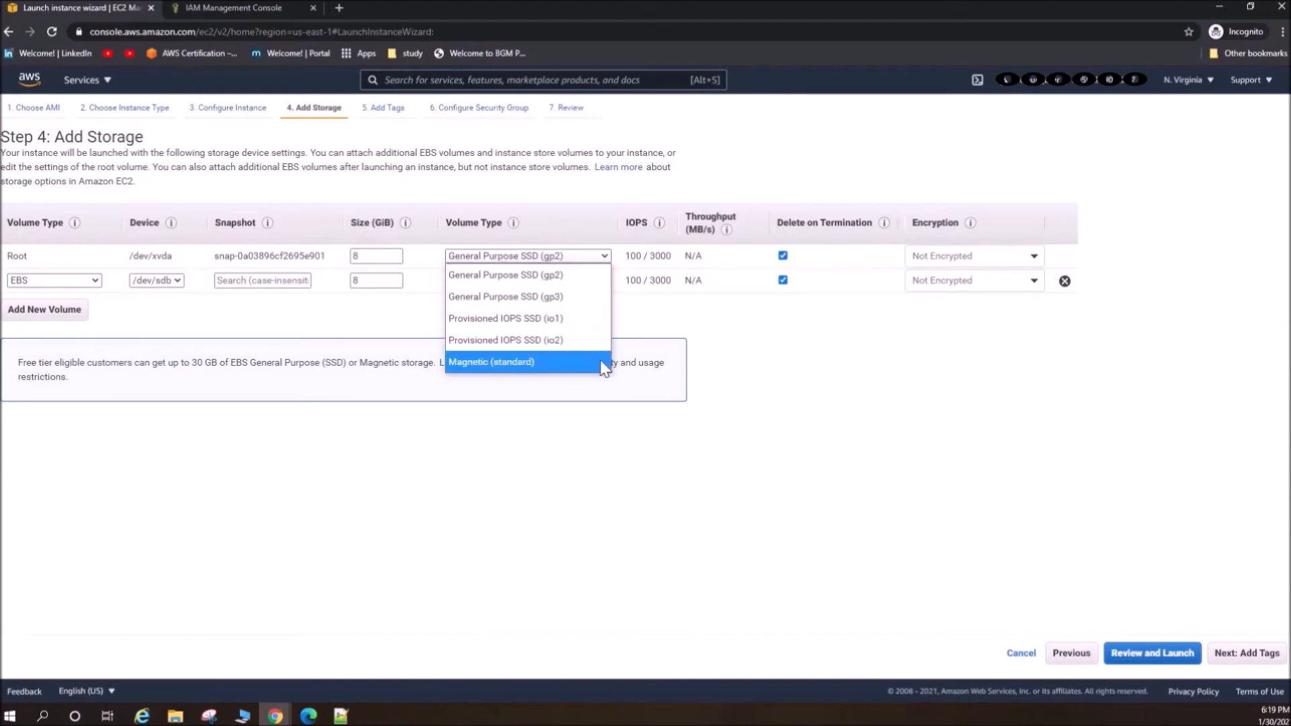
pyautogui.click(938, 424)
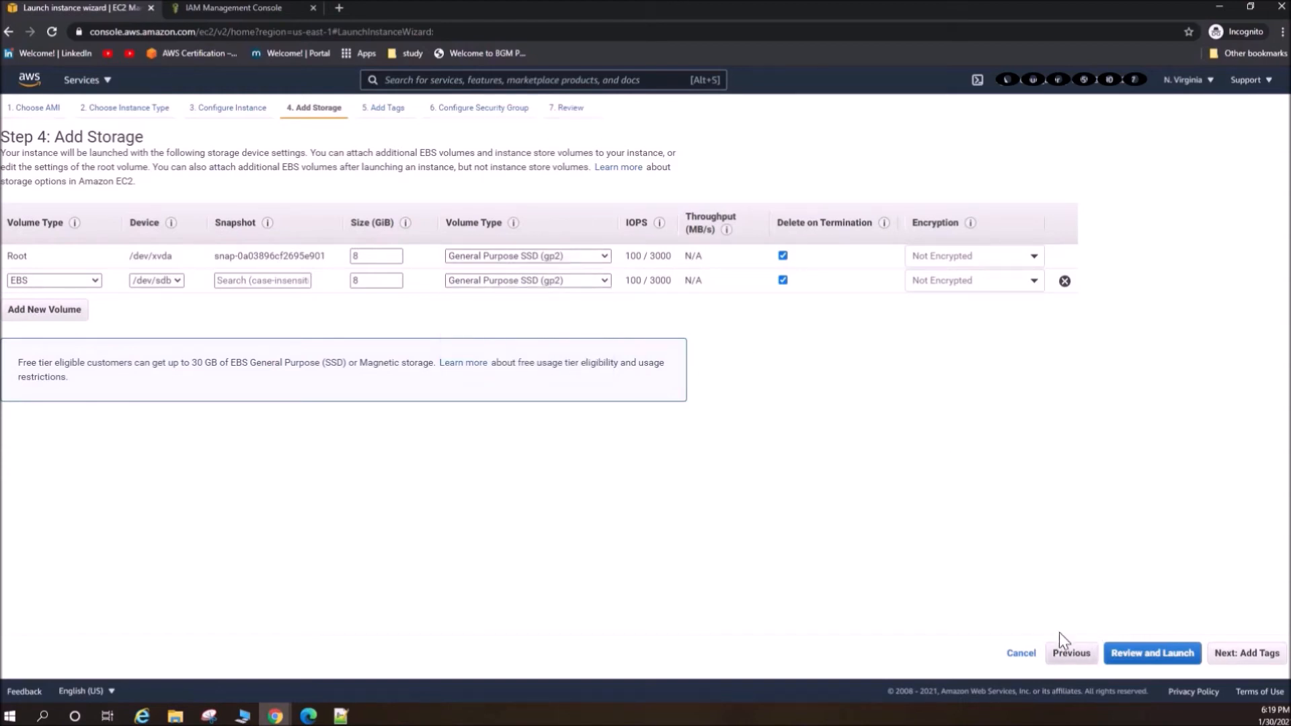
pyautogui.click(1271, 655)
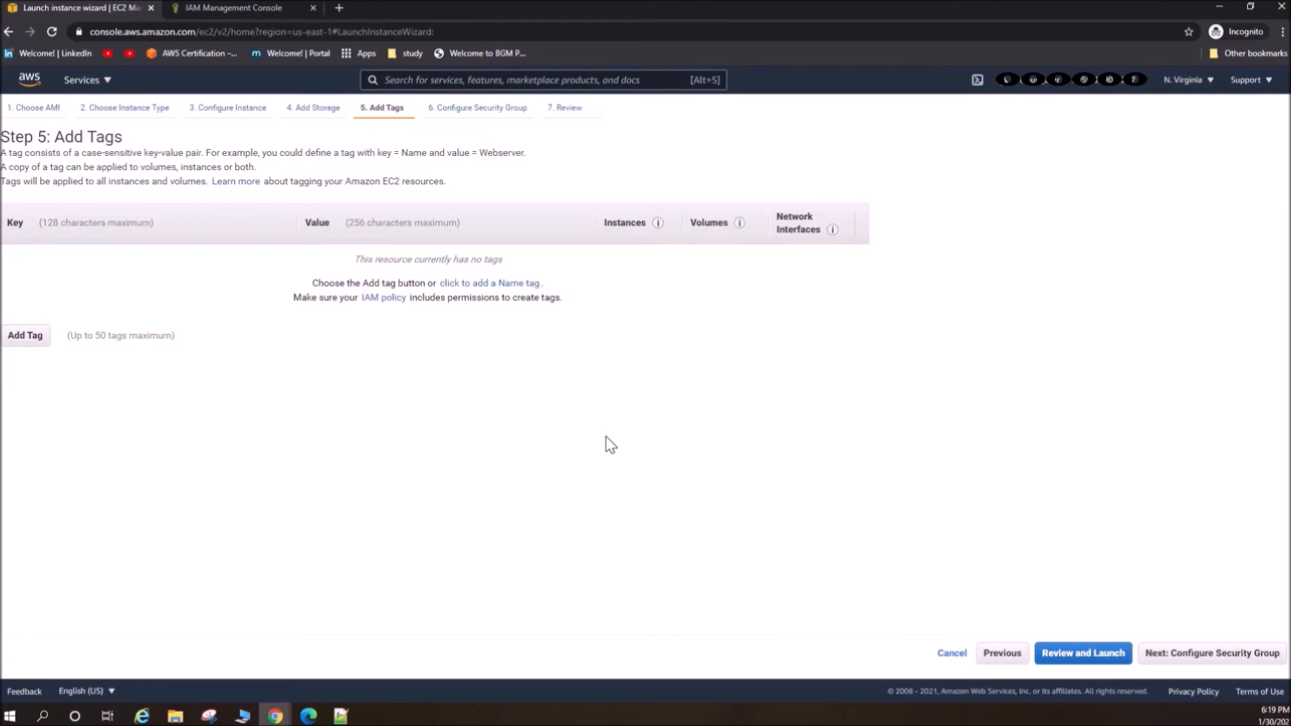
# Skip the tags, assign the existing default VPC security group, and continue to the launch review.
pyautogui.click(1221, 666)
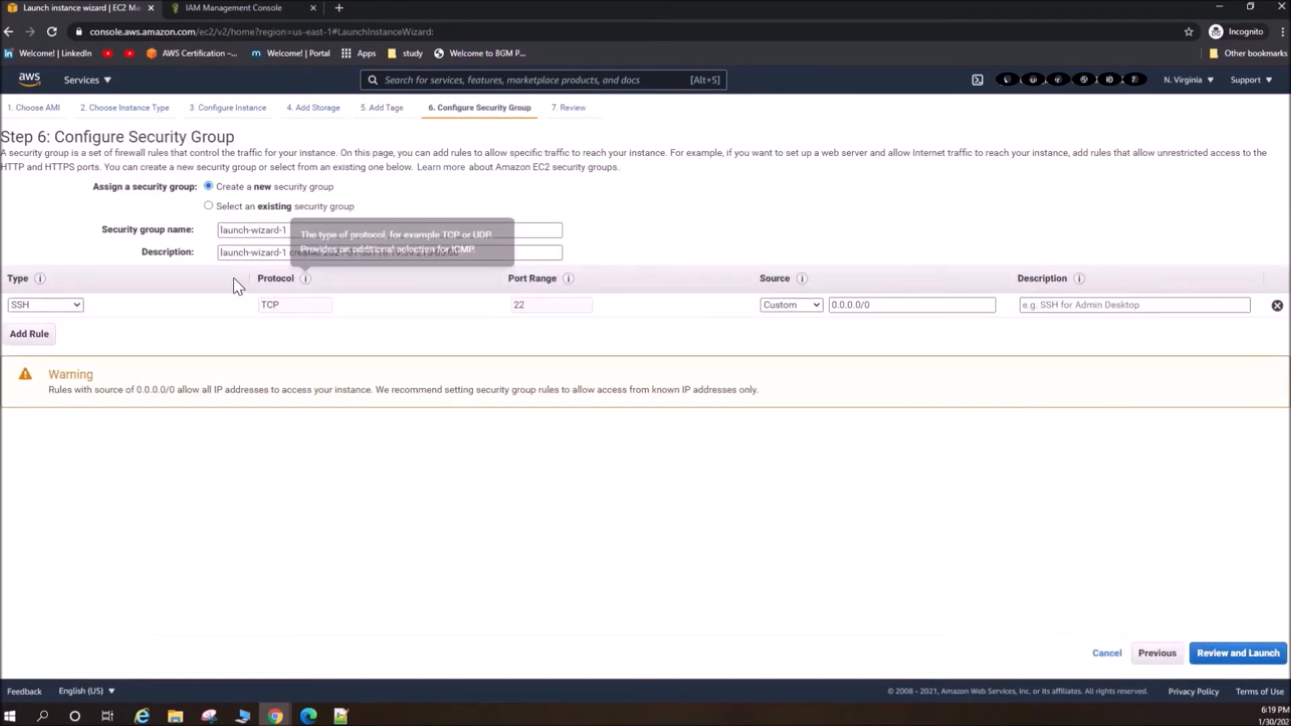
pyautogui.click(209, 206)
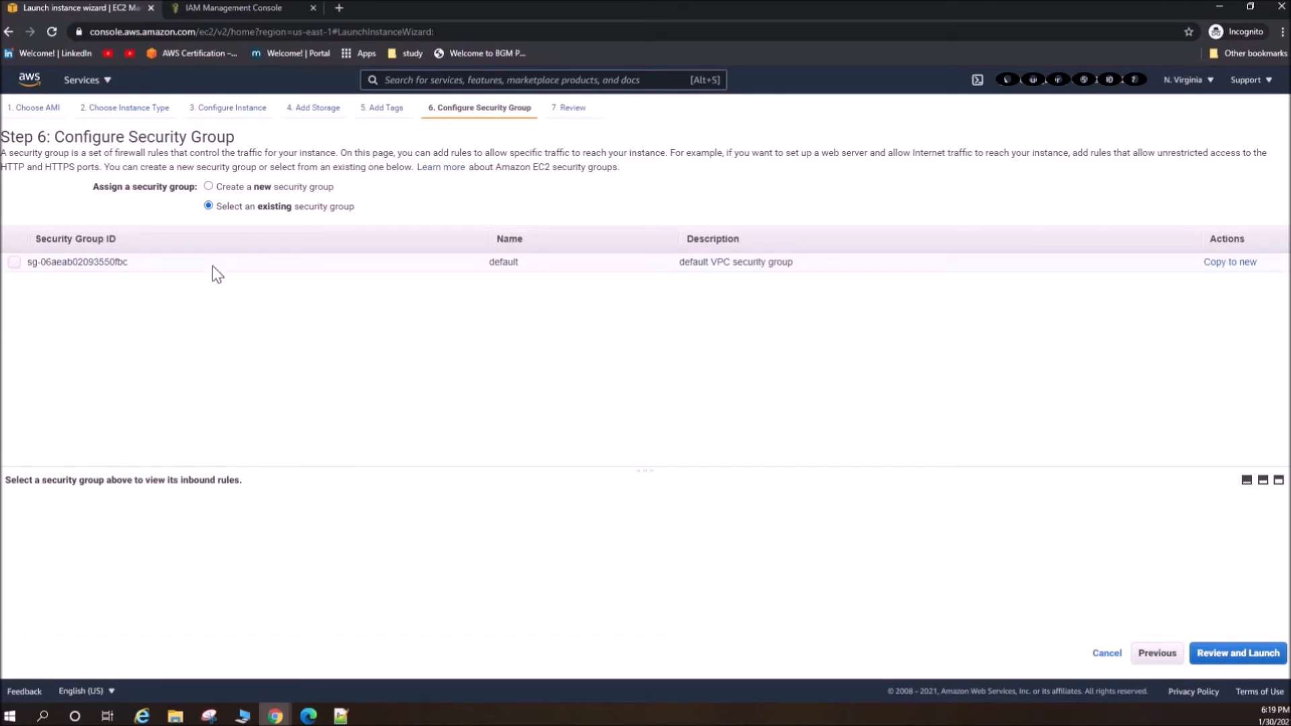
pyautogui.click(15, 262)
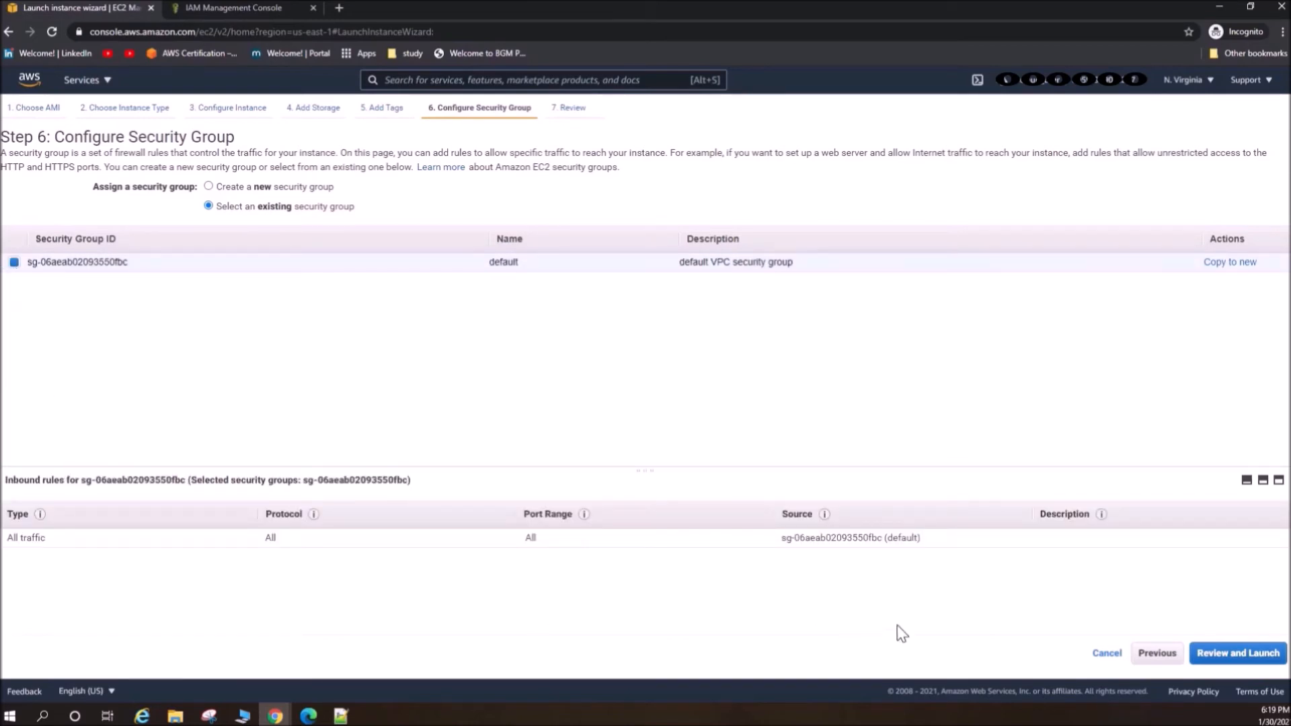
pyautogui.click(1203, 662)
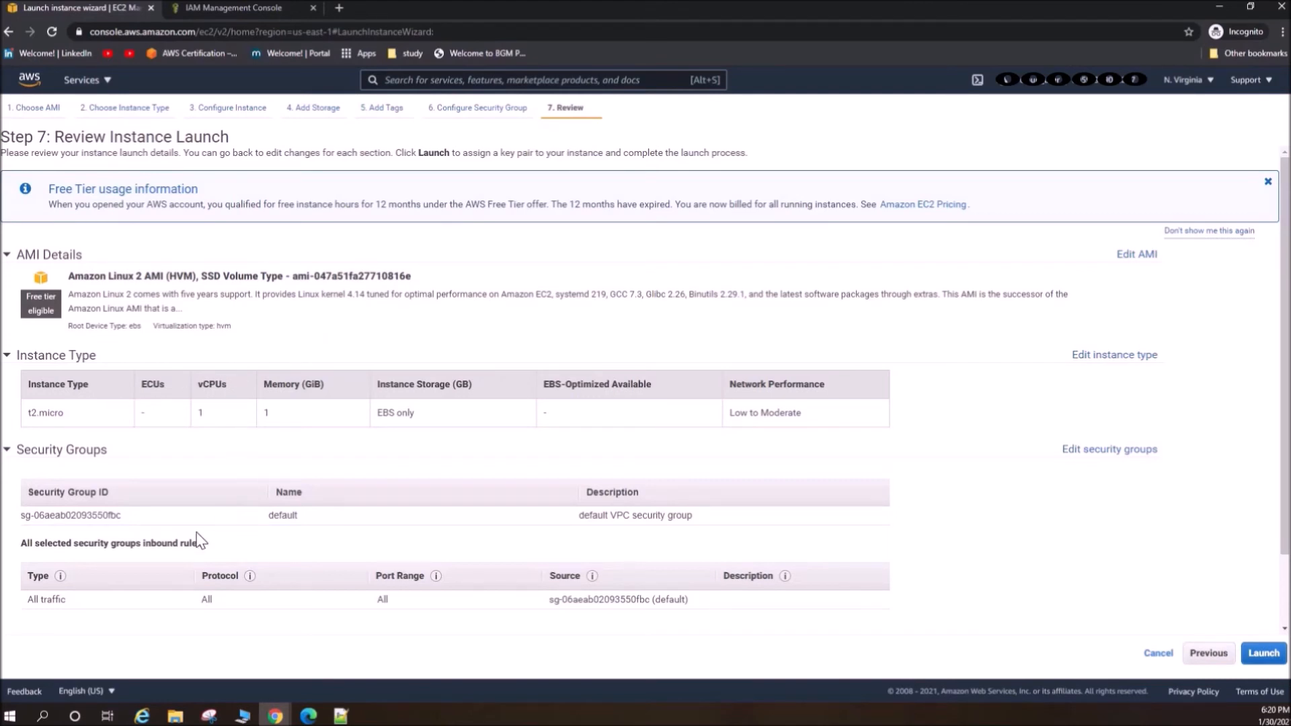
# Launch the reviewed instance with a new key pair named My_EC2_Role_Key, downloading its private key file first.
pyautogui.scroll(-1, 768, 478)
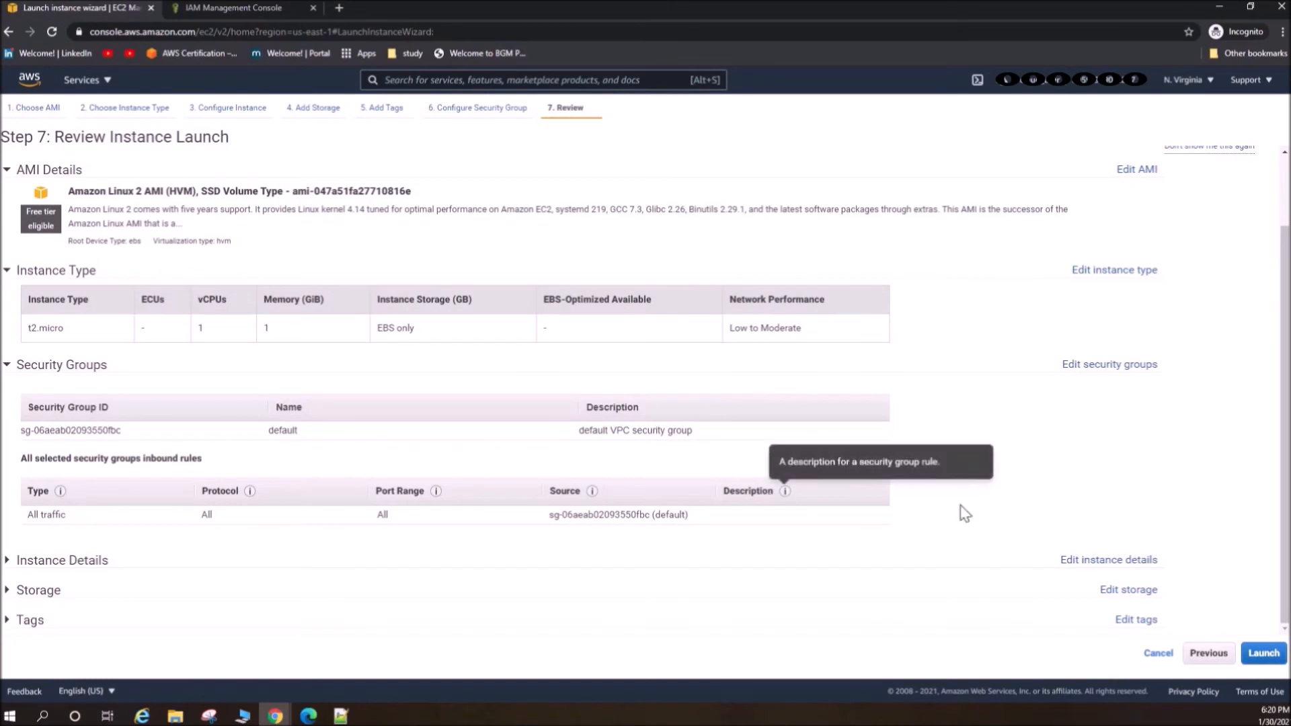
pyautogui.click(1263, 652)
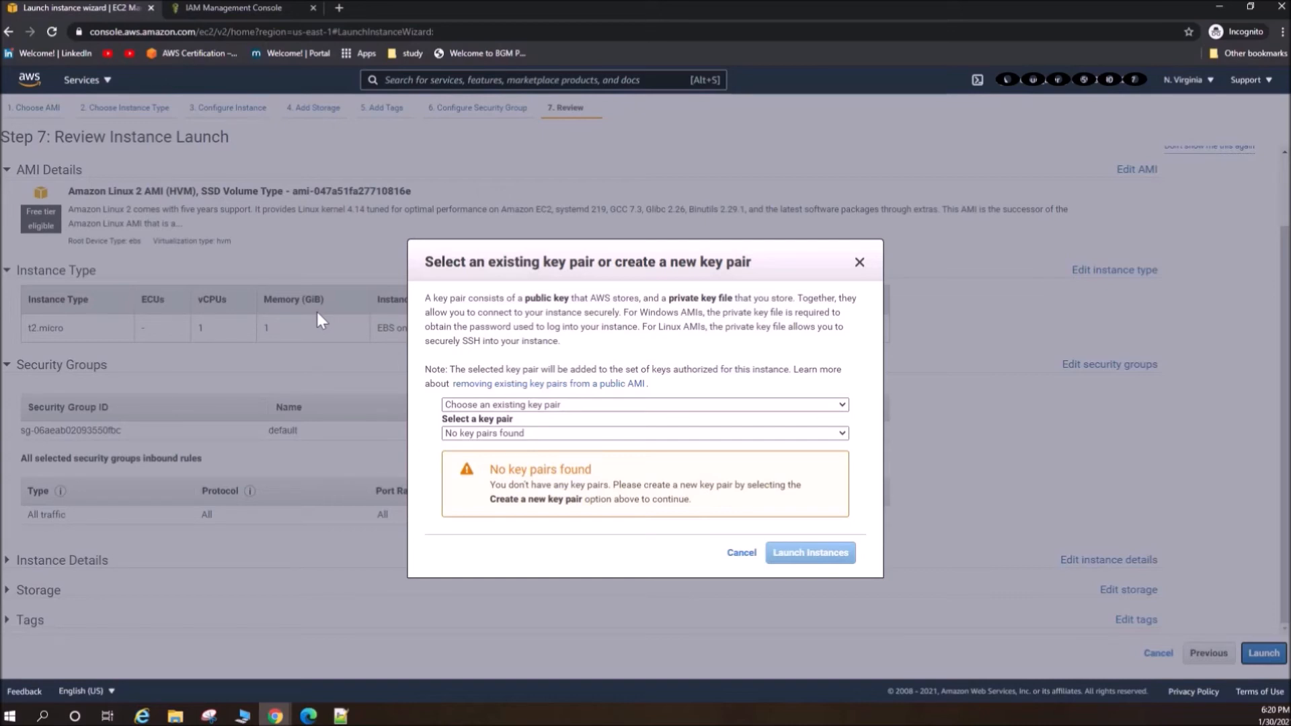
pyautogui.click(575, 407)
pyautogui.click(556, 446)
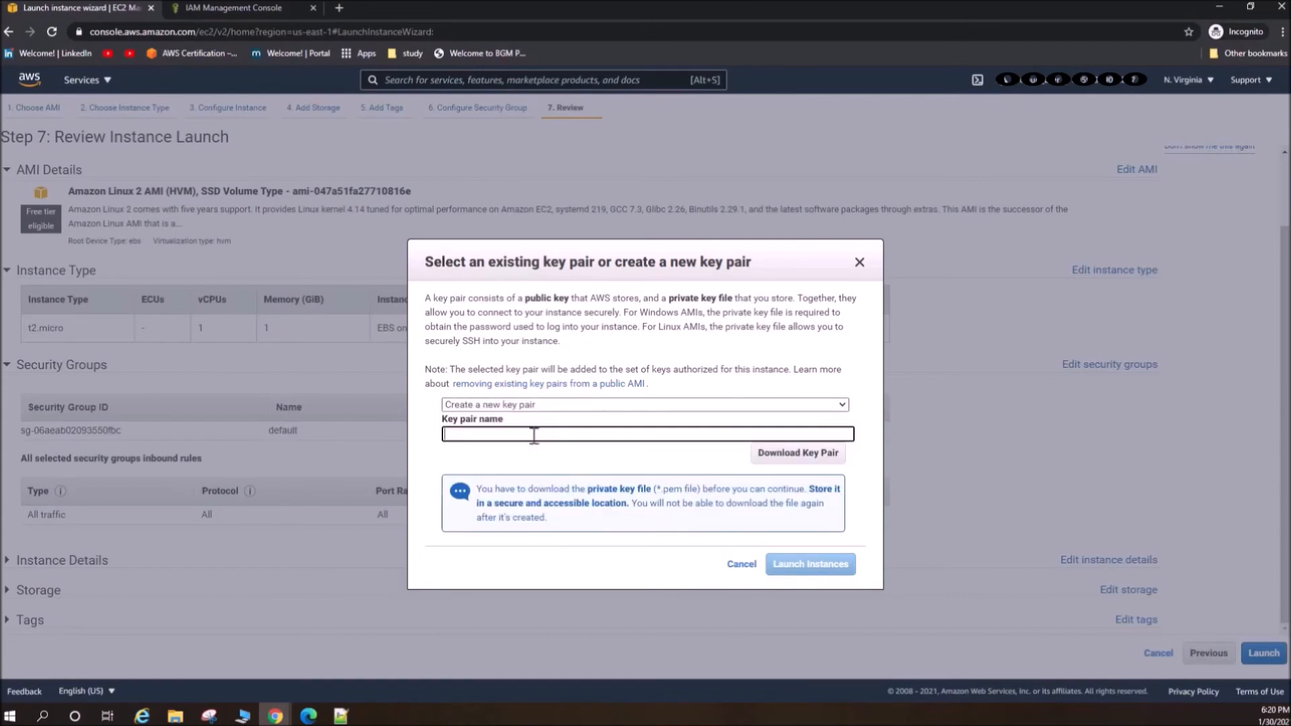
pyautogui.write('My_EC2_Role_Key')
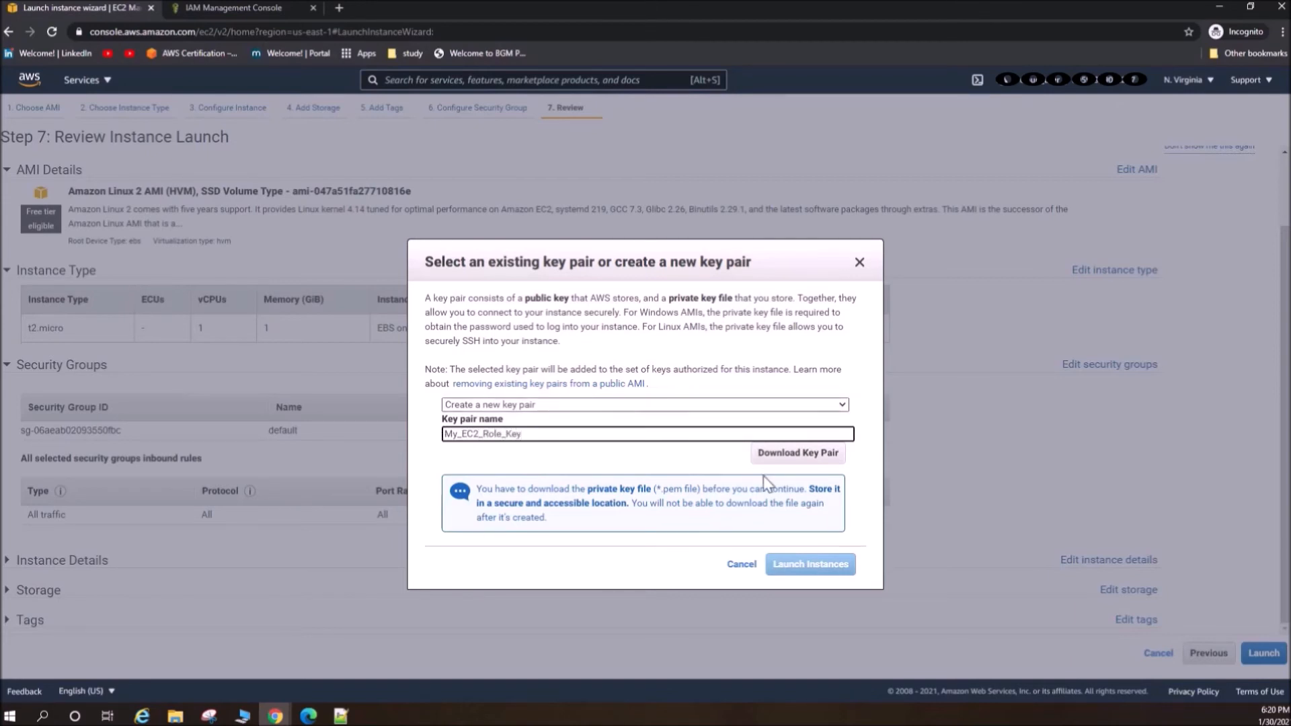
pyautogui.click(773, 459)
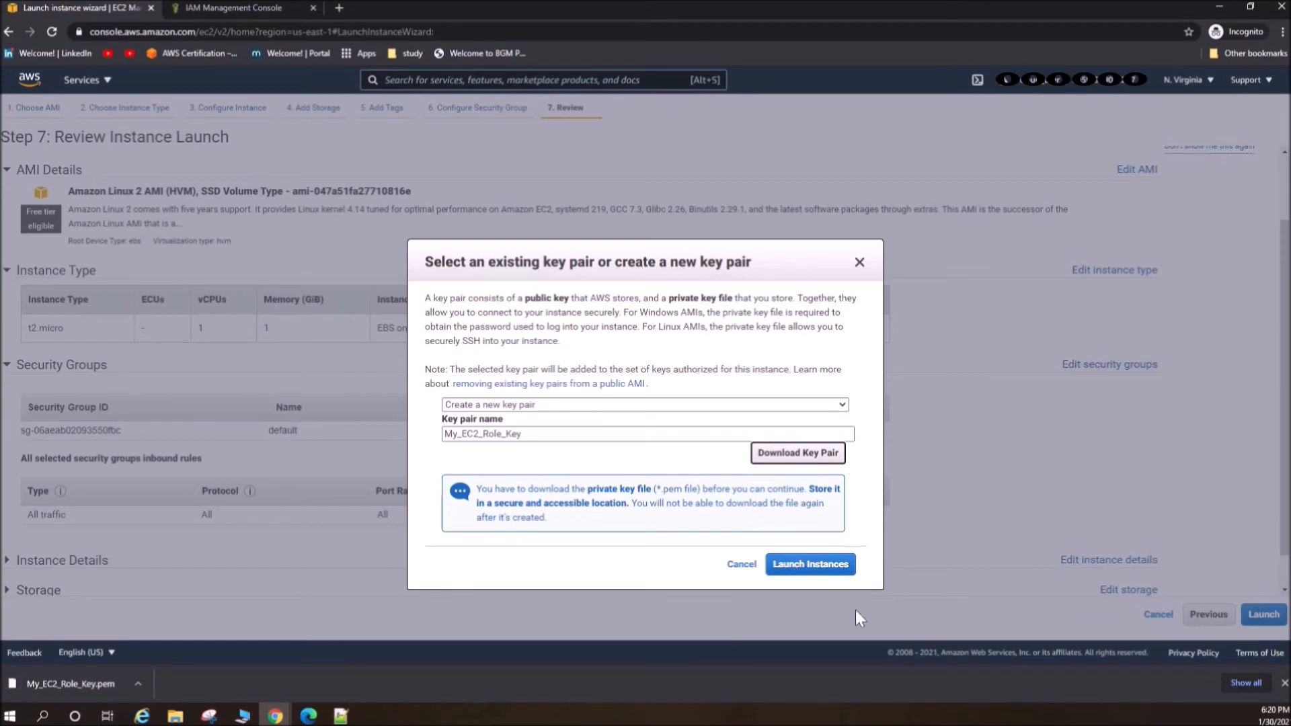
pyautogui.click(804, 568)
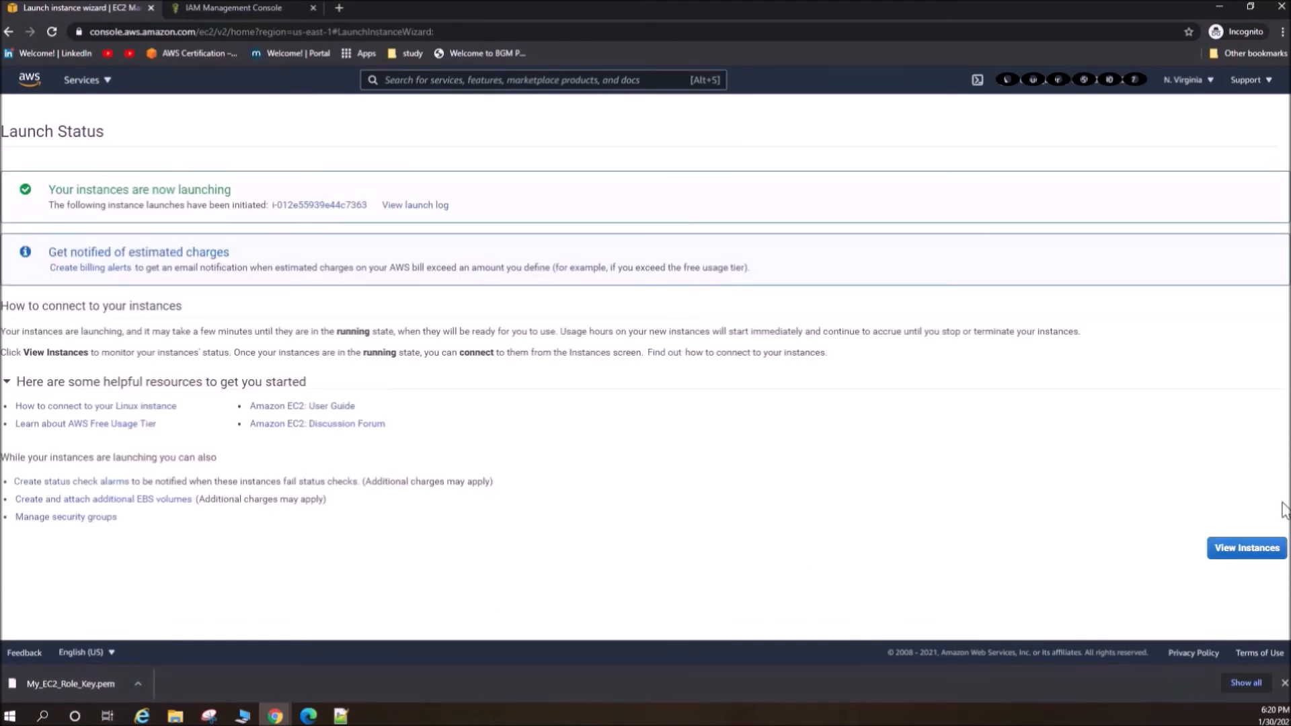
# View the instances list and refresh it to check the new instance's state and status checks.
pyautogui.click(1245, 549)
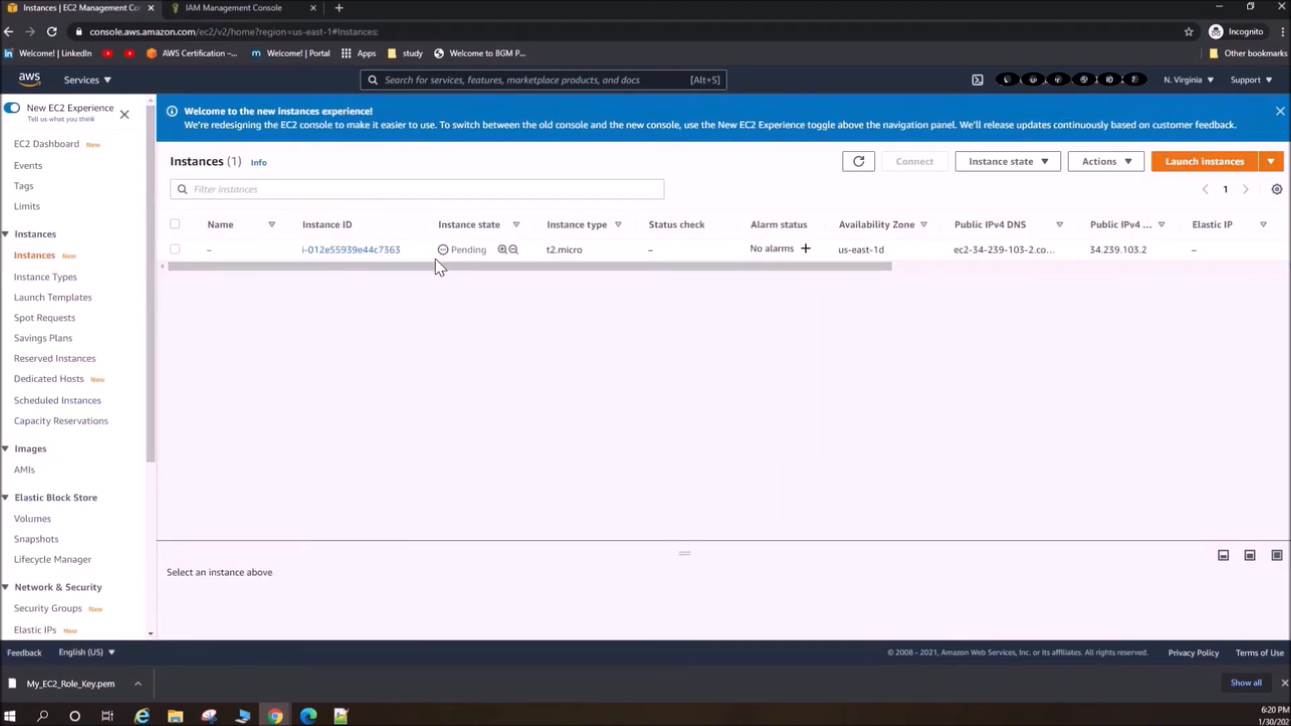
pyautogui.click(852, 169)
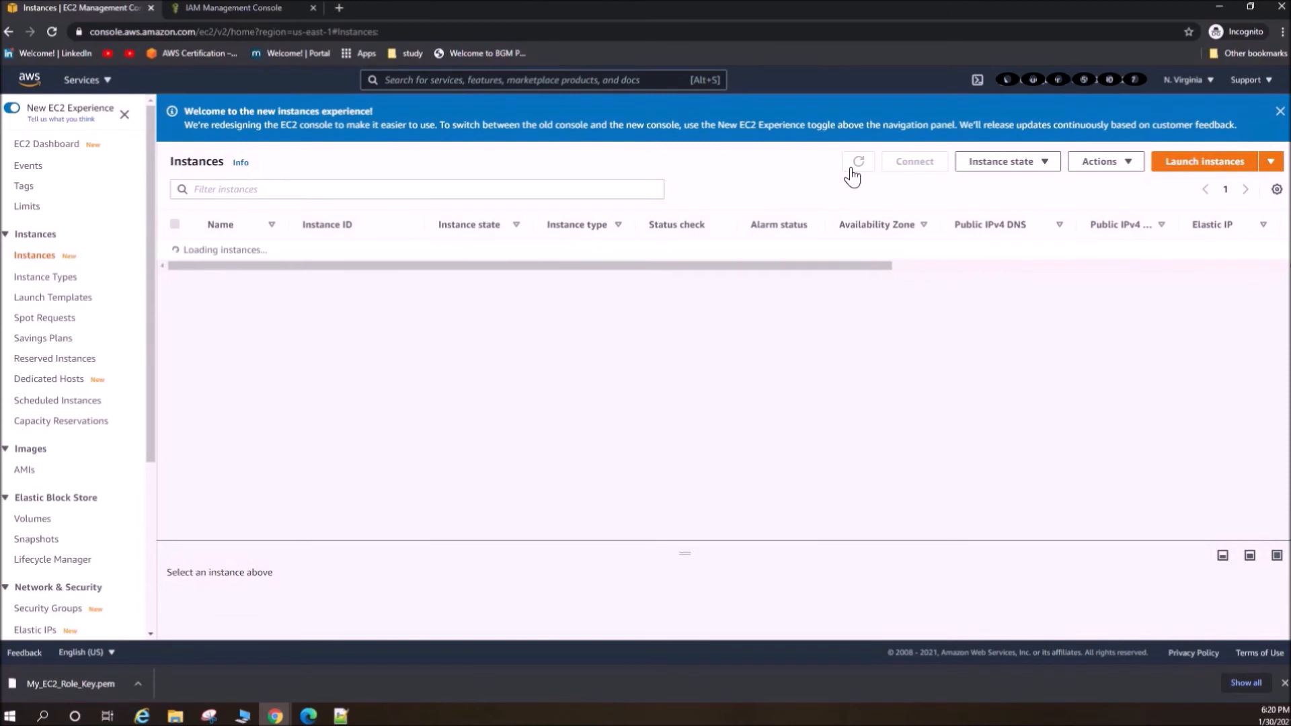
pyautogui.click(852, 172)
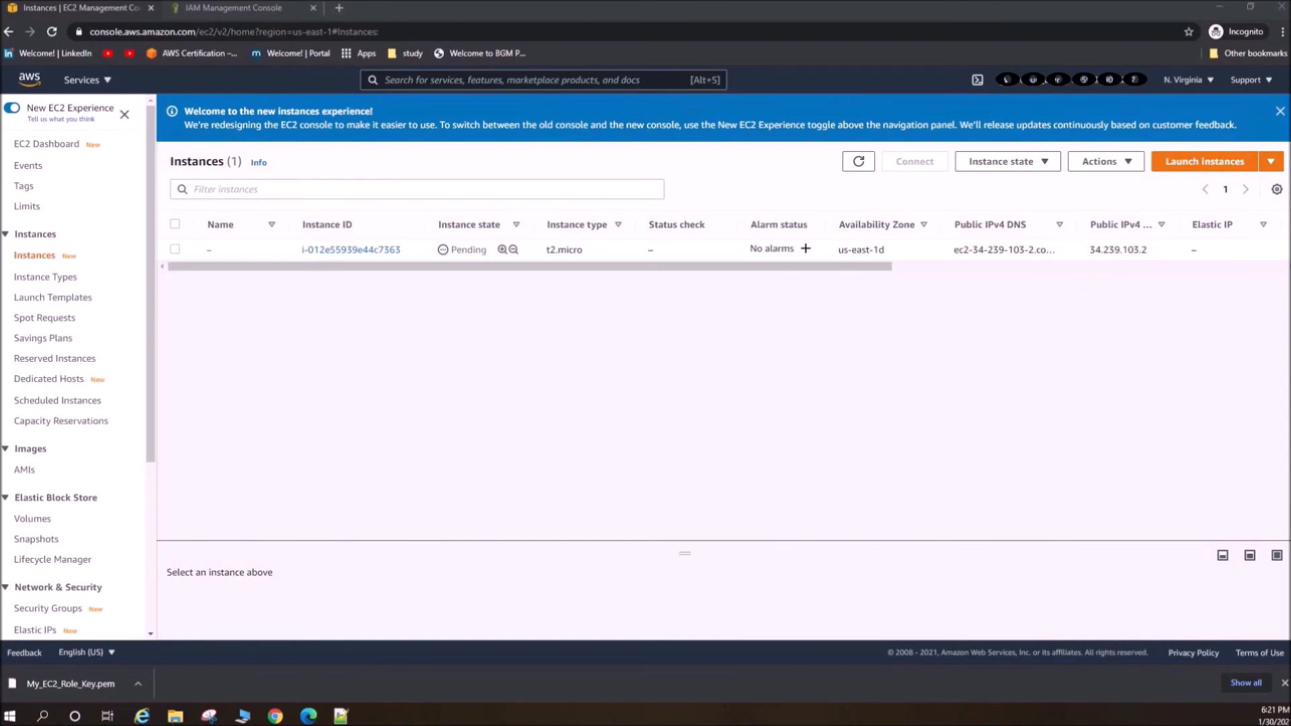
pyautogui.click(858, 161)
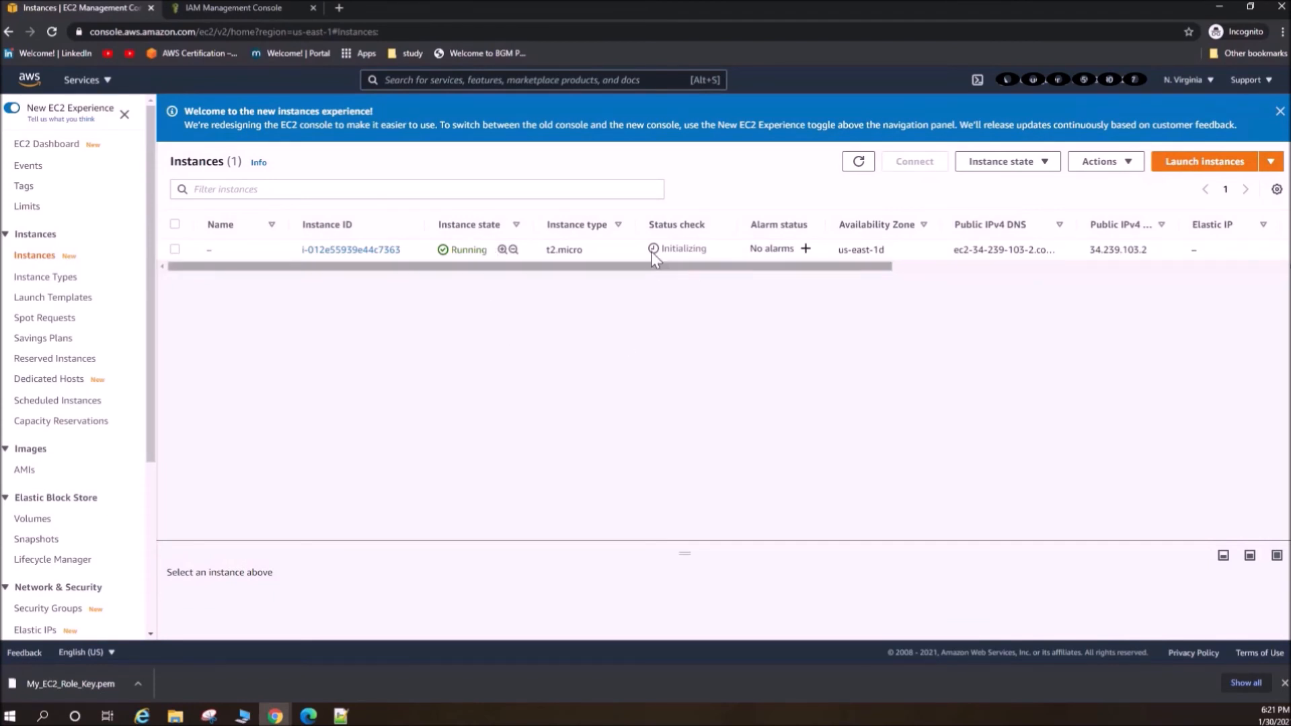
pyautogui.click(699, 250)
pyautogui.click(860, 167)
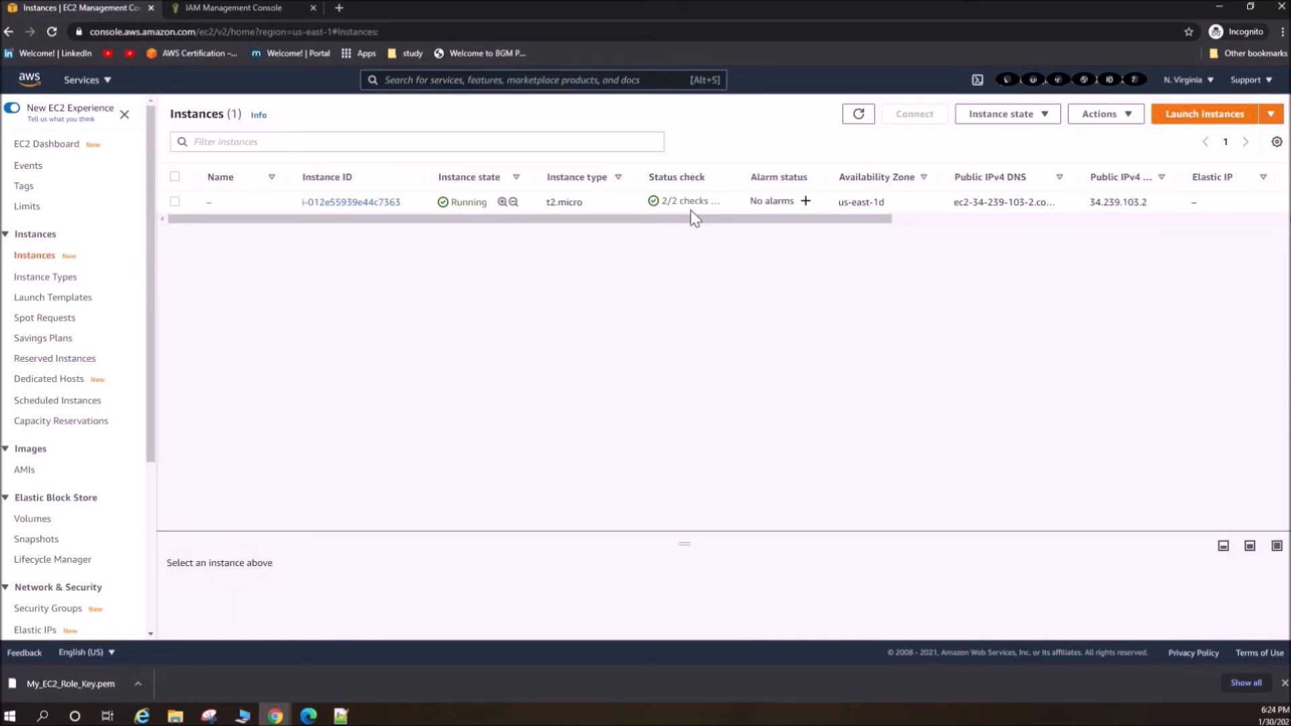
# Open the connection options for the new t2.micro instance, look at the SSH client instructions, and choose Session Manager.
pyautogui.click(175, 202)
pyautogui.click(914, 114)
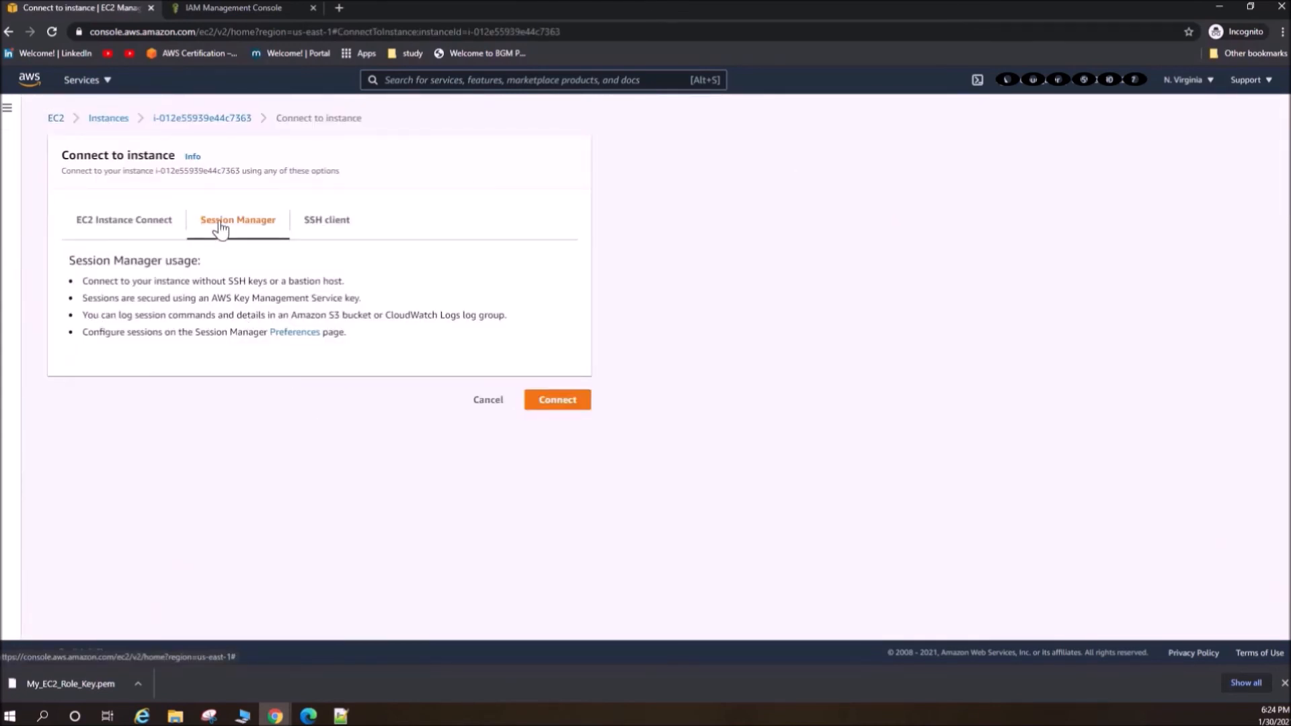
pyautogui.click(321, 236)
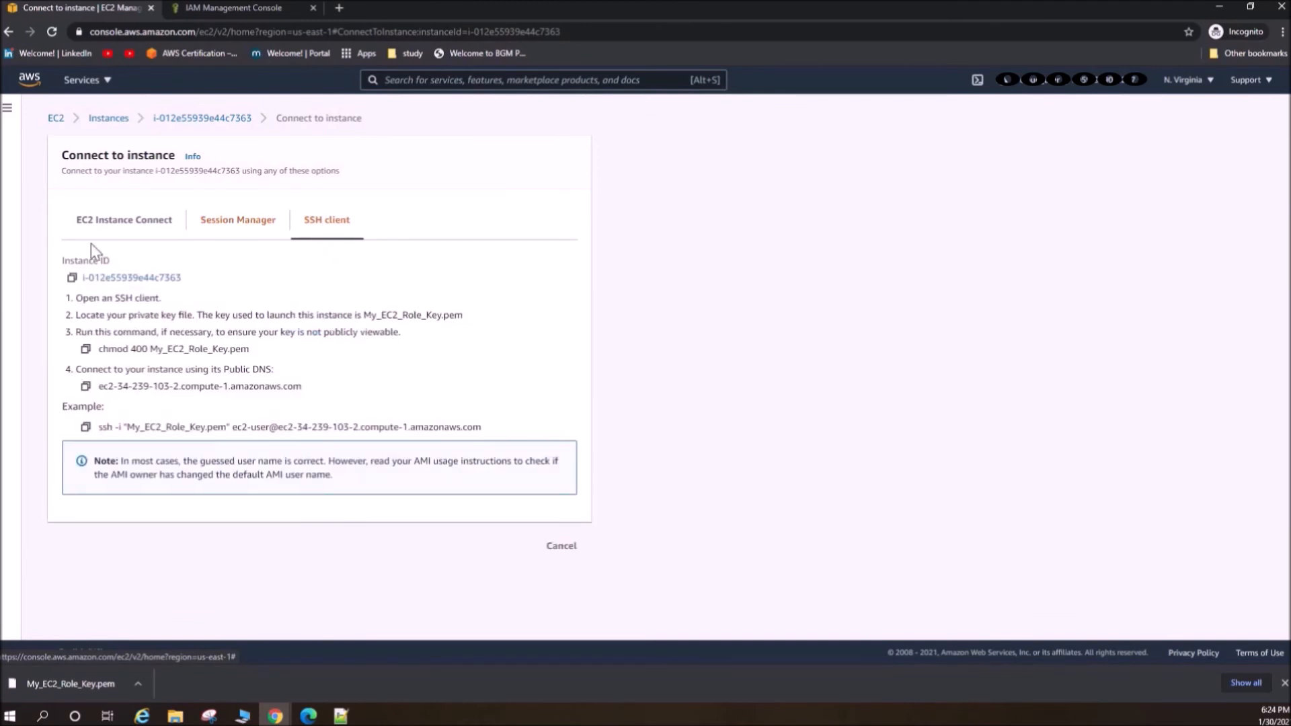
pyautogui.click(224, 237)
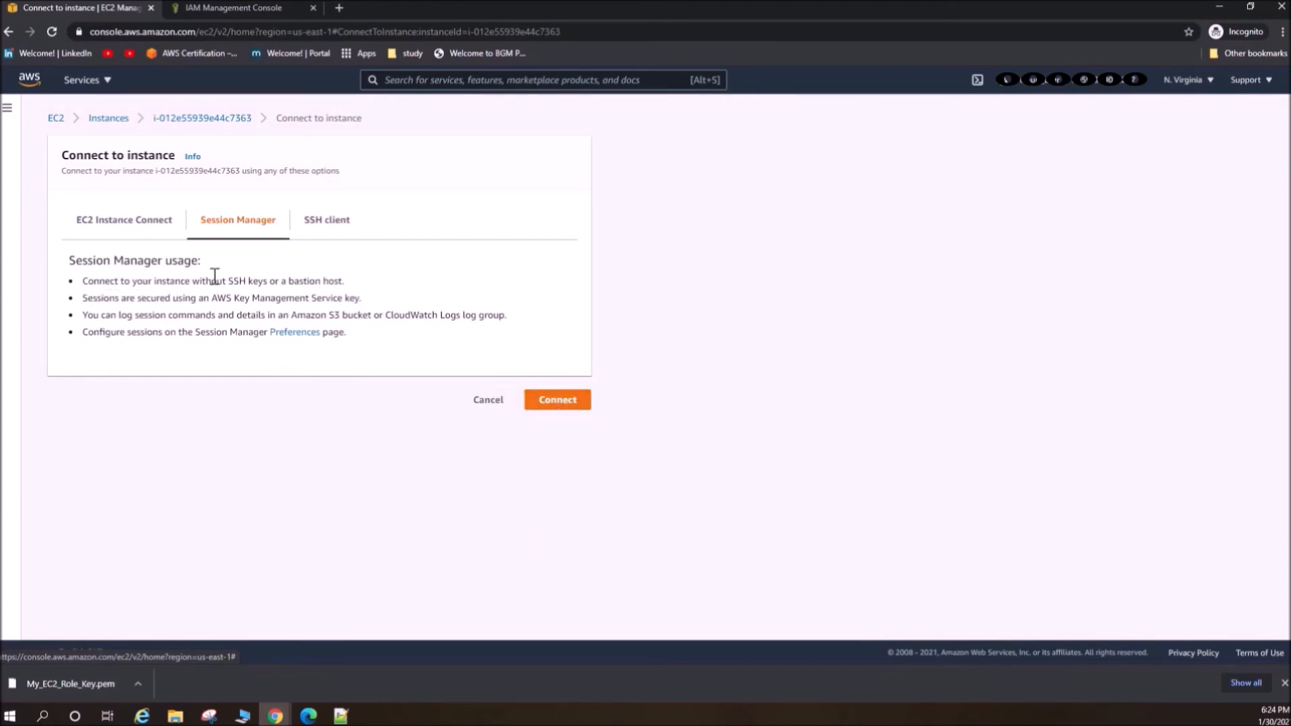
# Review the SSH client instructions again, return to Session Manager, and connect to the instance through it.
pyautogui.click(317, 231)
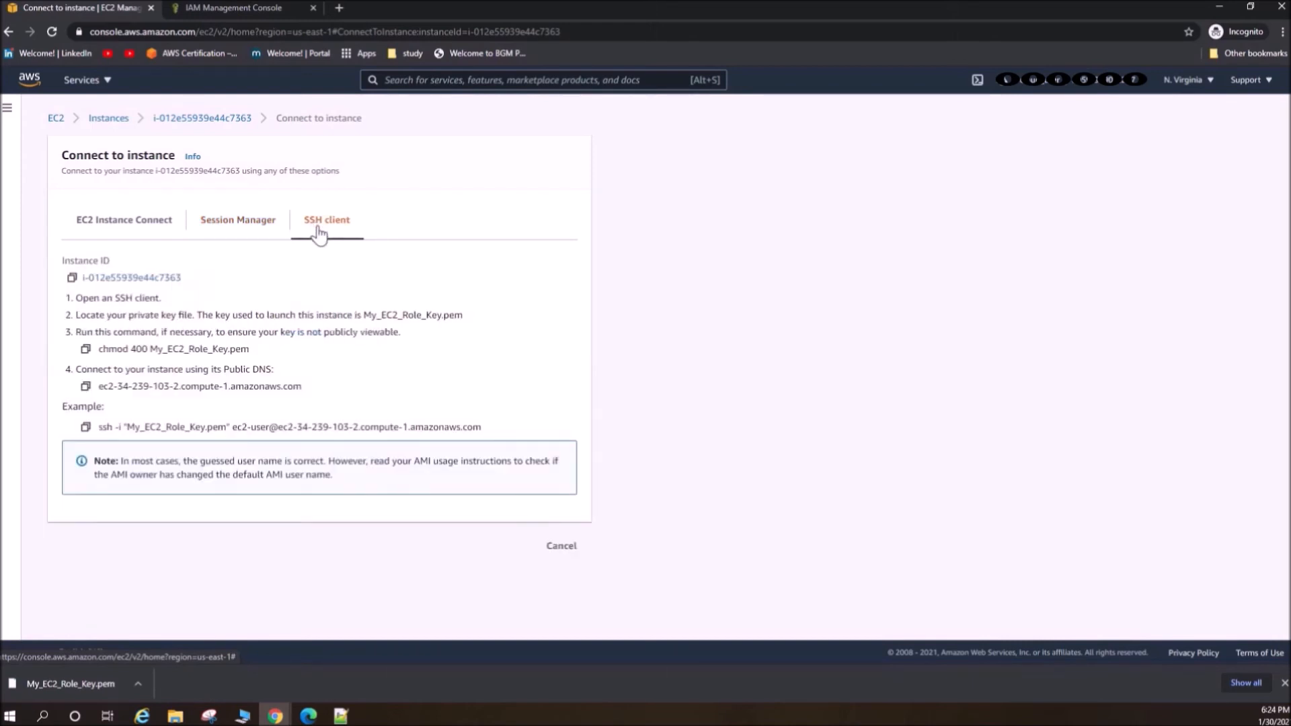
pyautogui.click(236, 223)
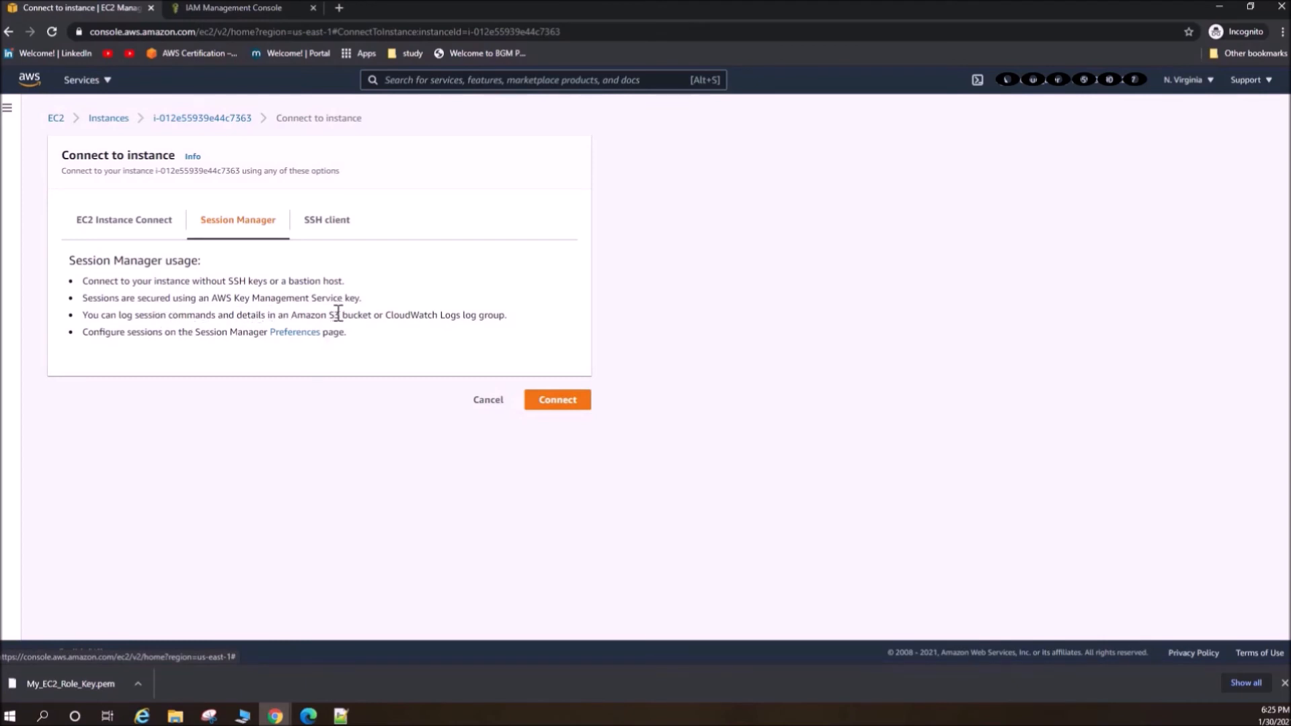
pyautogui.click(584, 403)
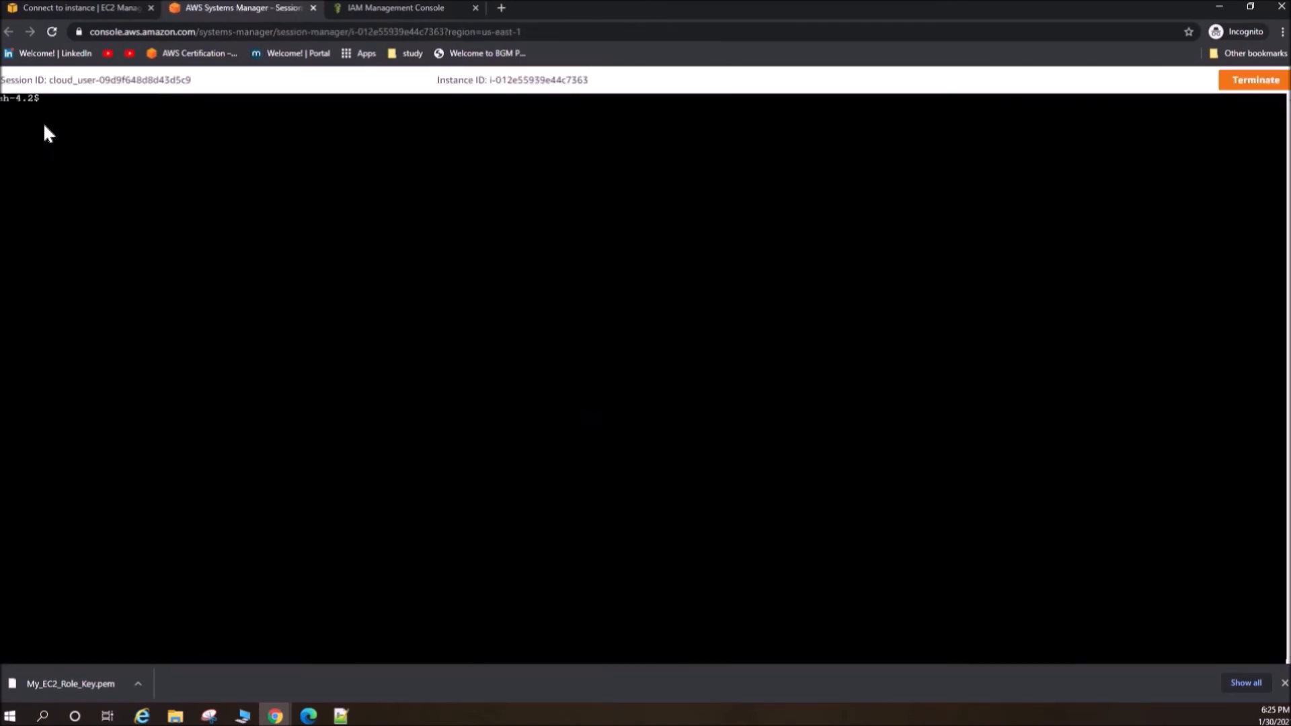
# Change to the home directory in the session shell with cd and list its files with ls.
pyautogui.write('cd')
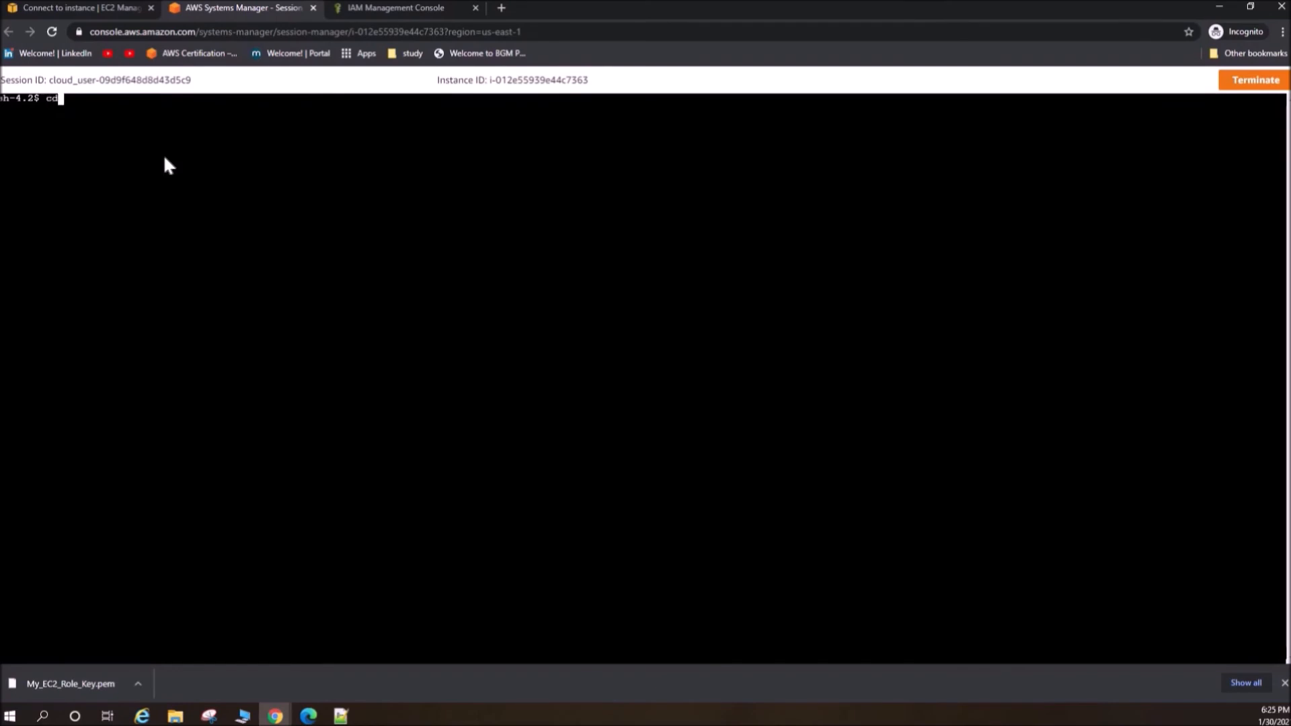
pyautogui.press('Return')
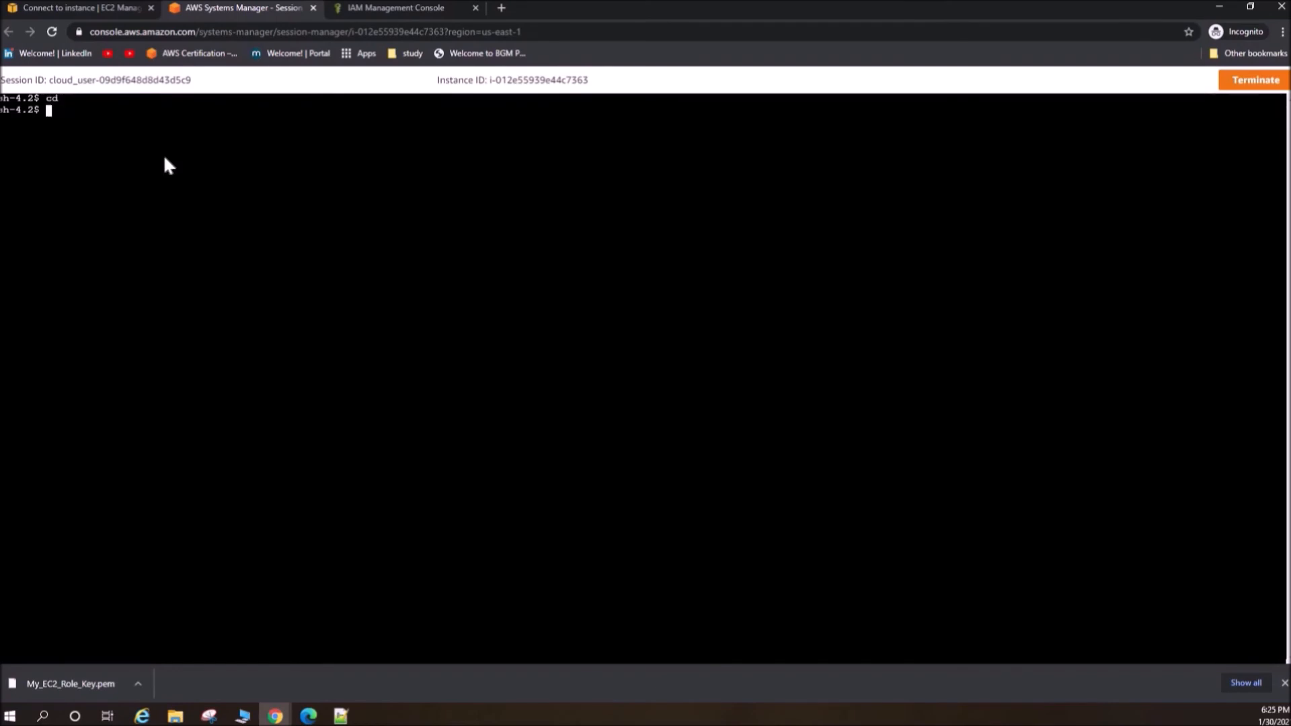
pyautogui.write('ls')
pyautogui.press('Return')
# Run aws ls in the session shell and look through its output.
pyautogui.write('aws')
pyautogui.press('BackSpace')
pyautogui.press('BackSpace')
pyautogui.press('BackSpace')
pyautogui.write('aws ls')
pyautogui.press('Return')
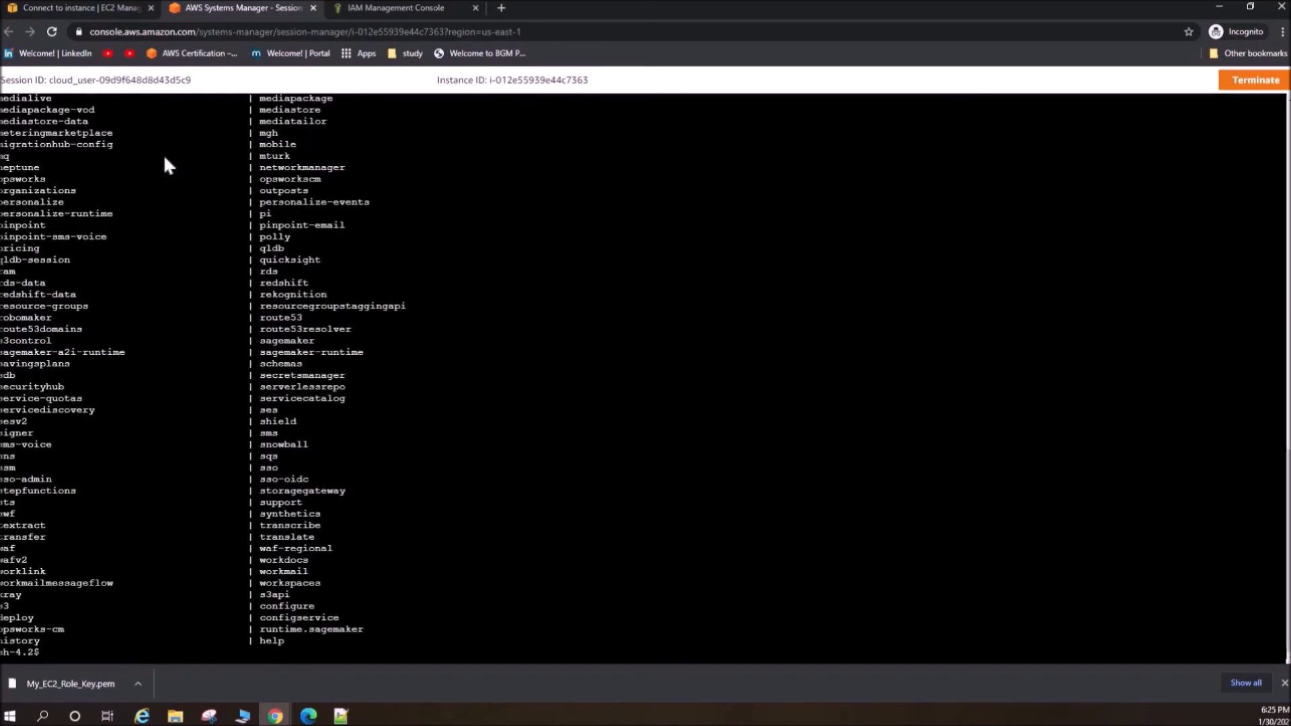
pyautogui.scroll(2, 189, 509)
pyautogui.scroll(-2, 189, 509)
# Run aws s3 in the session shell, and list the account's buckets with aws s3 ls.
pyautogui.write('aws s3')
pyautogui.press('Return')
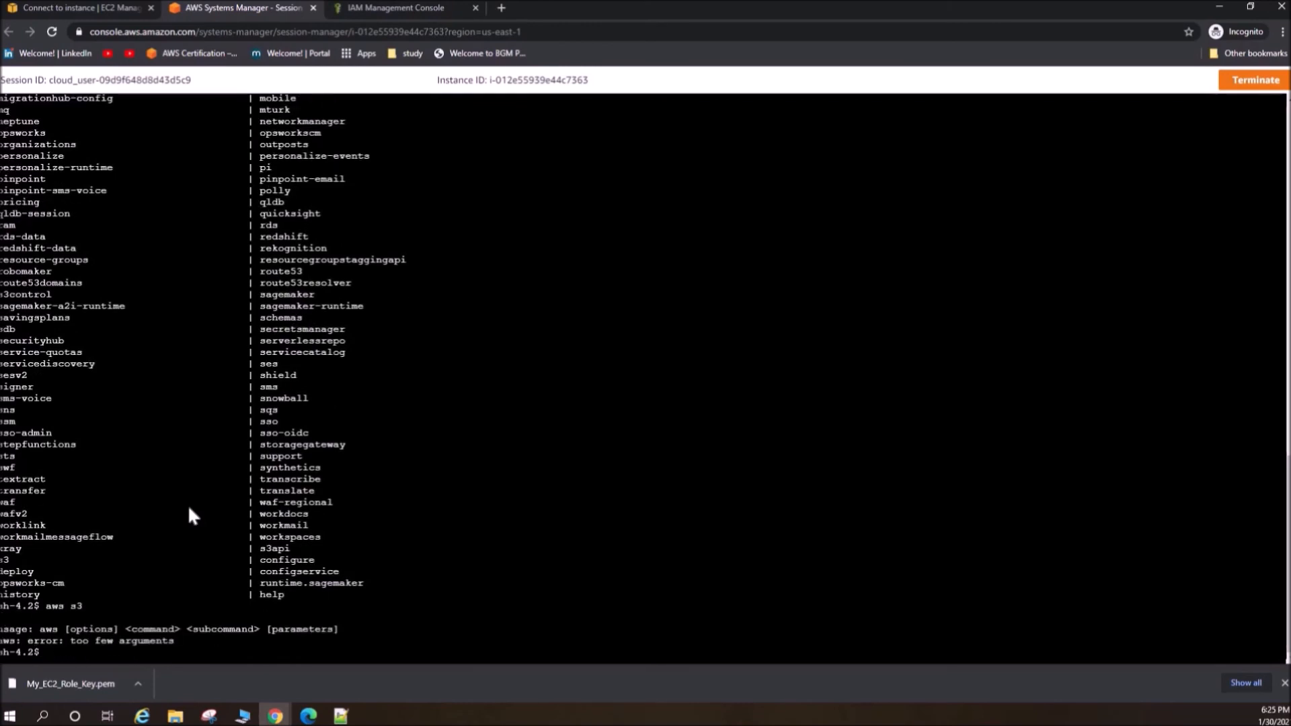
pyautogui.write('aws s3 ls')
pyautogui.press('Return')
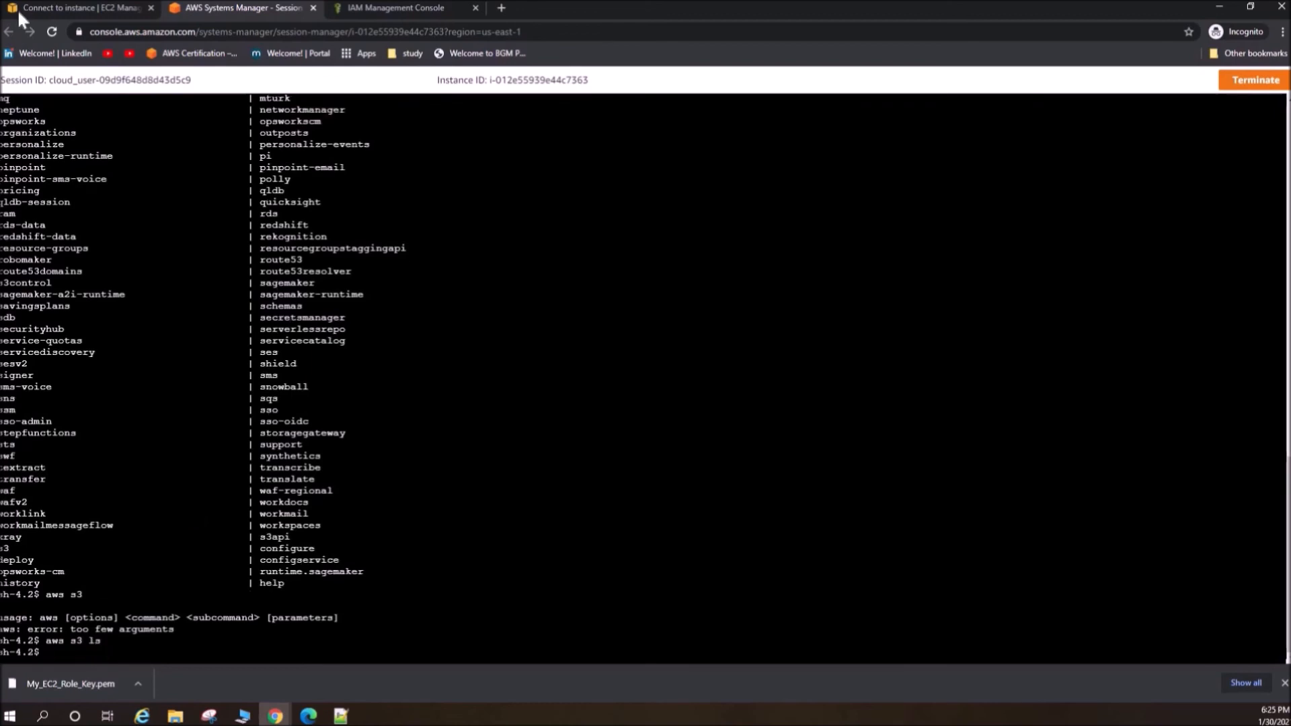
# Go to the S3 service in the console, view the bucket list, and open the form for creating a bucket.
pyautogui.click(41, 8)
pyautogui.click(86, 81)
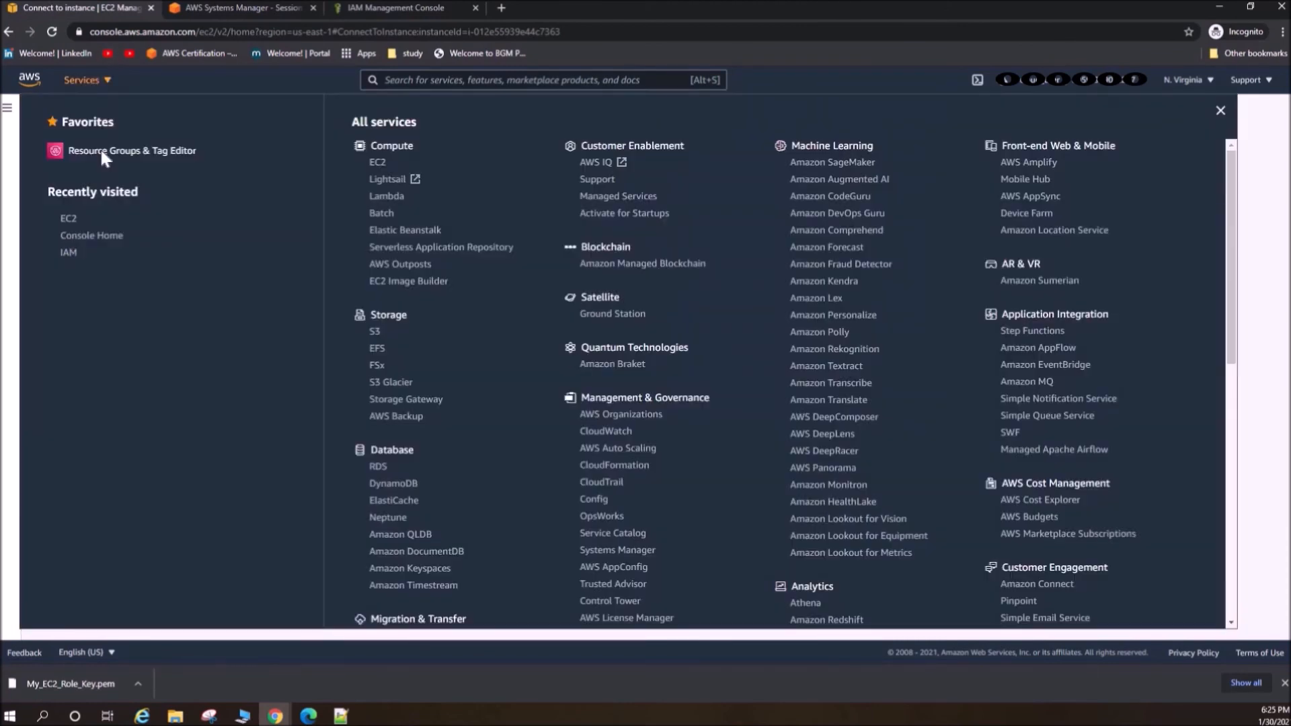
pyautogui.click(375, 336)
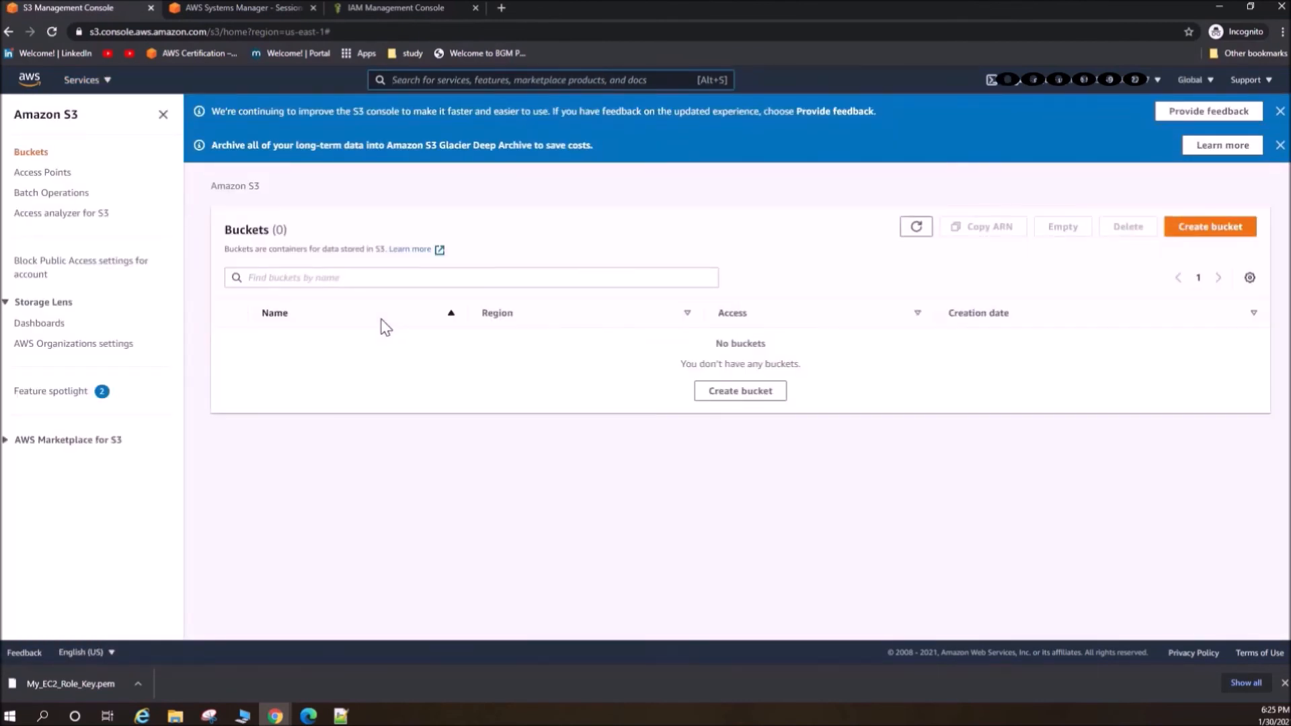
pyautogui.click(1207, 229)
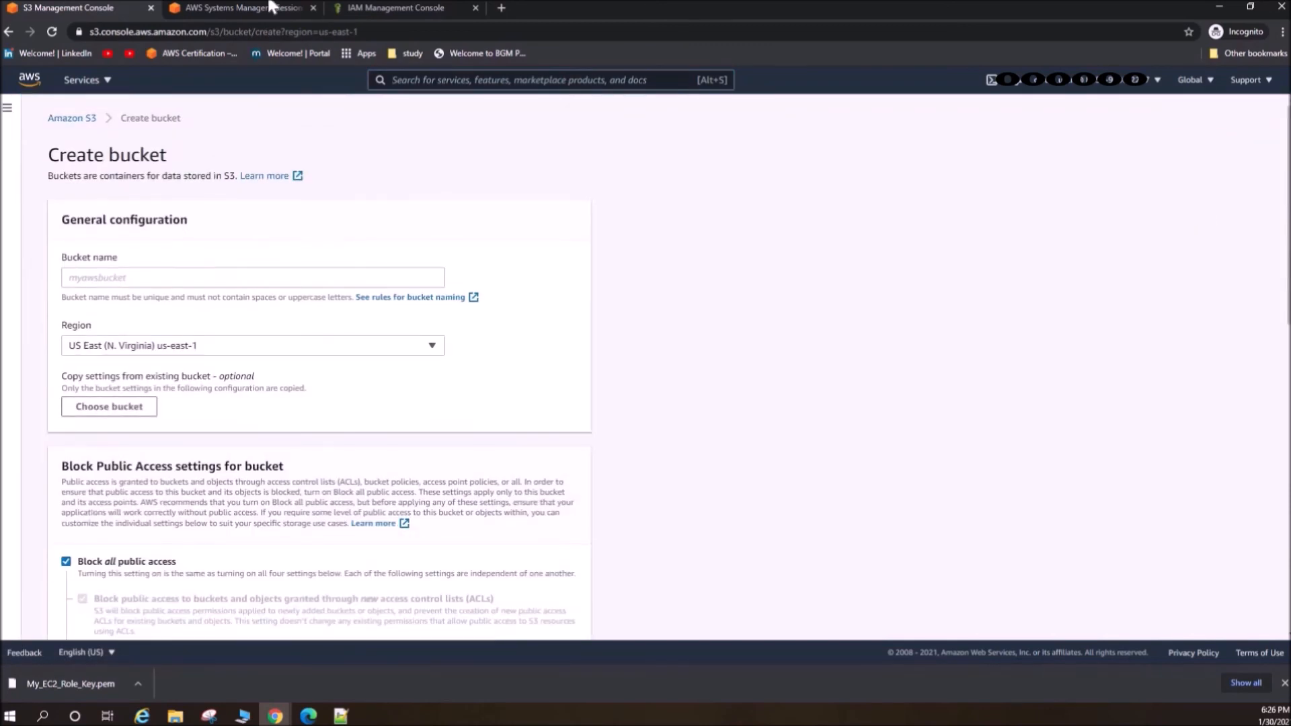
# In the session shell, try aws s3 mb with a bucket name joining test, the owner's first name and 1_30 by underscores.
pyautogui.click(272, 7)
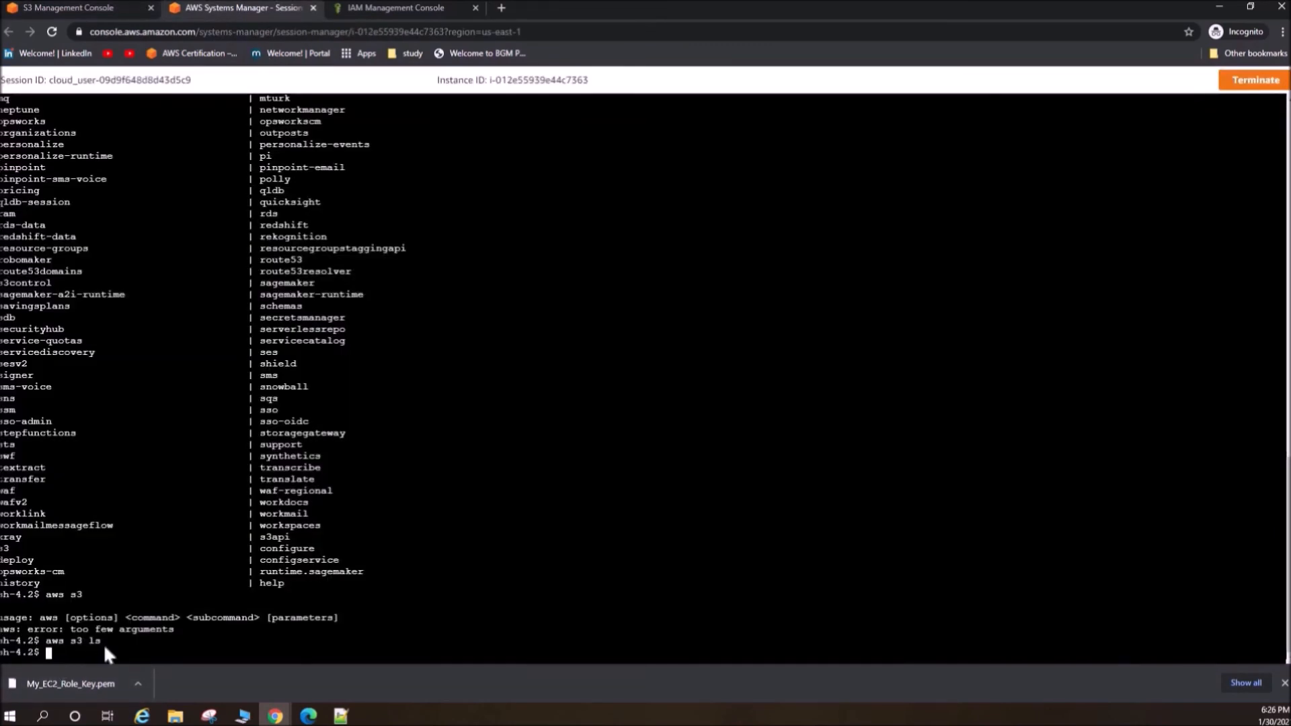
pyautogui.write('aws s3 mb s3://test_tania_1_30')
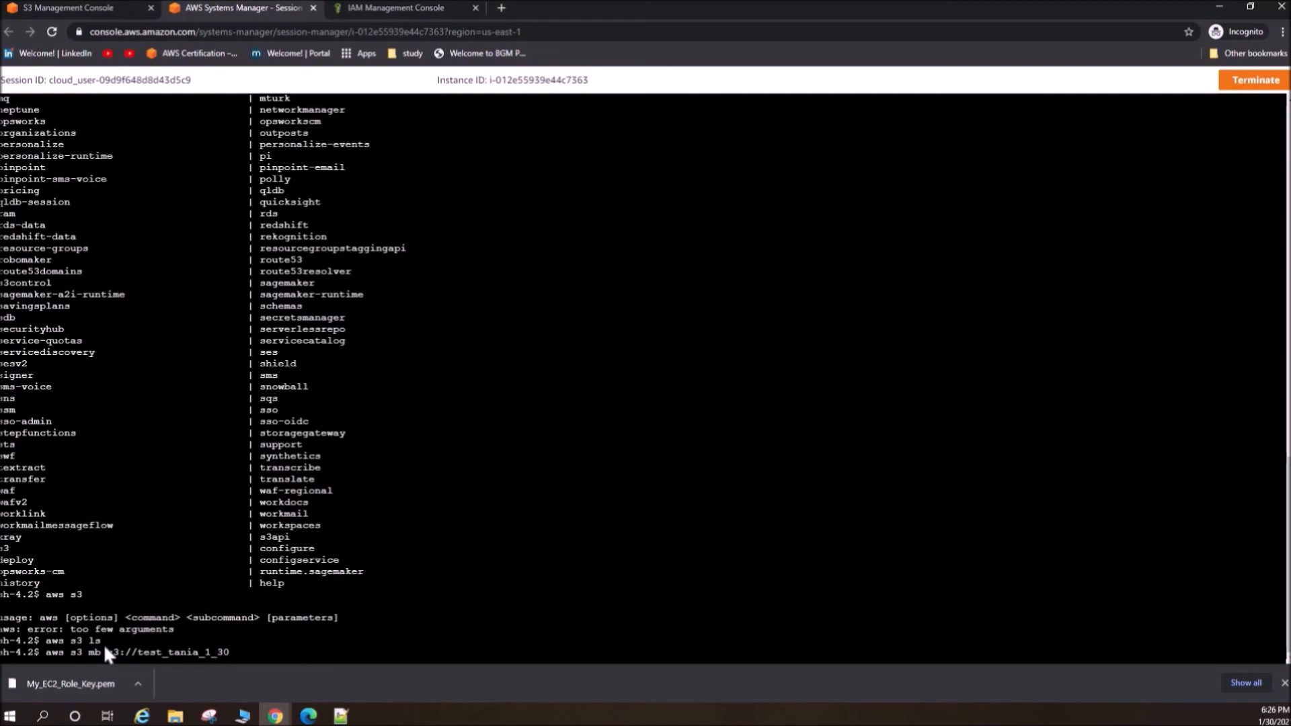
pyautogui.press('Return')
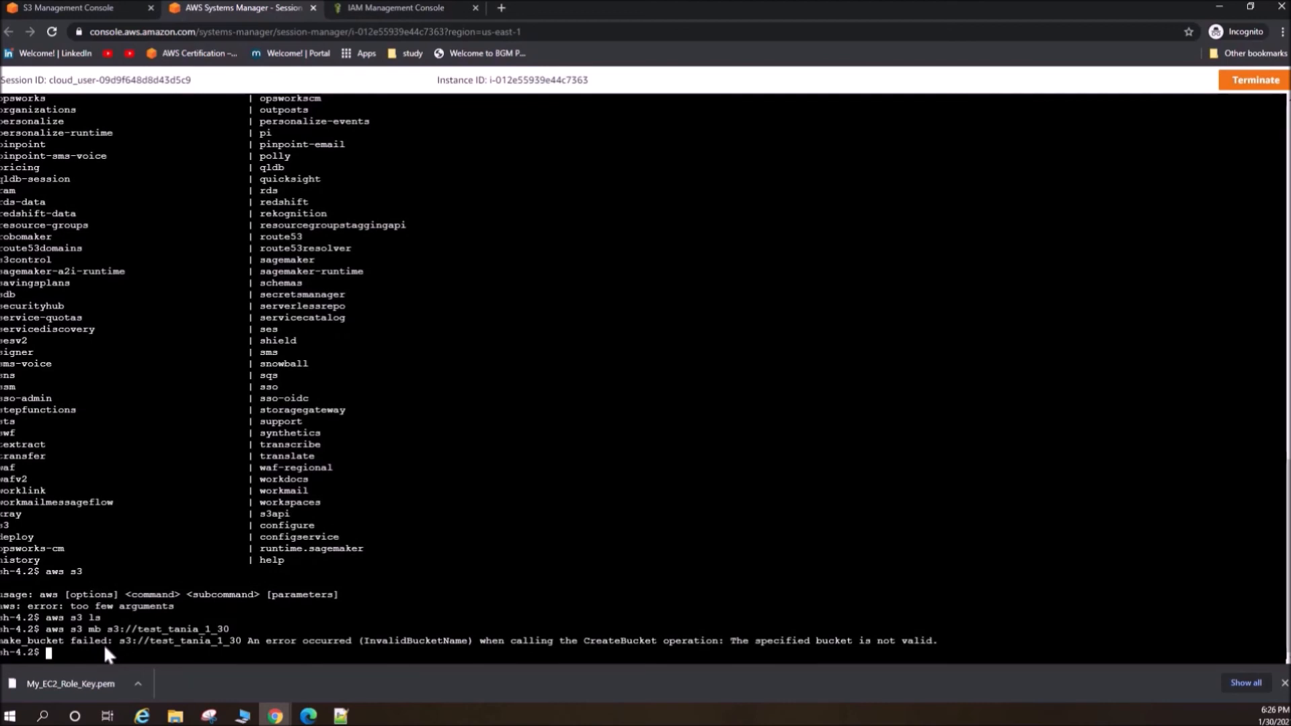
# Try the same aws s3 mb command with the s3:// bucket address enclosed in double quotes.
pyautogui.press('Up')
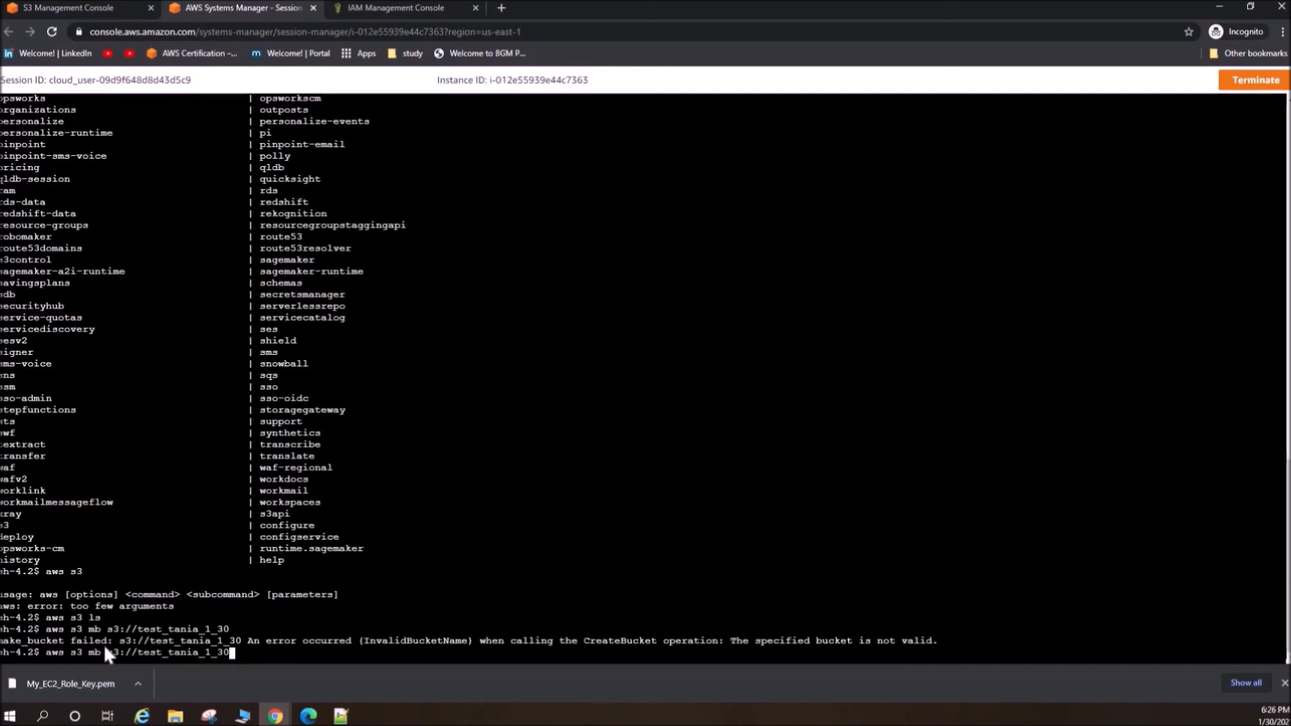
pyautogui.write('"')
pyautogui.press('Left')
pyautogui.press('Left')
pyautogui.press('Left')
pyautogui.press('Left')
pyautogui.press('Left')
pyautogui.press('Left')
pyautogui.press('Left')
pyautogui.press('Left')
pyautogui.press('Left')
pyautogui.press('Left')
pyautogui.press('Left')
pyautogui.press('Left')
pyautogui.write('"')
pyautogui.press('Return')
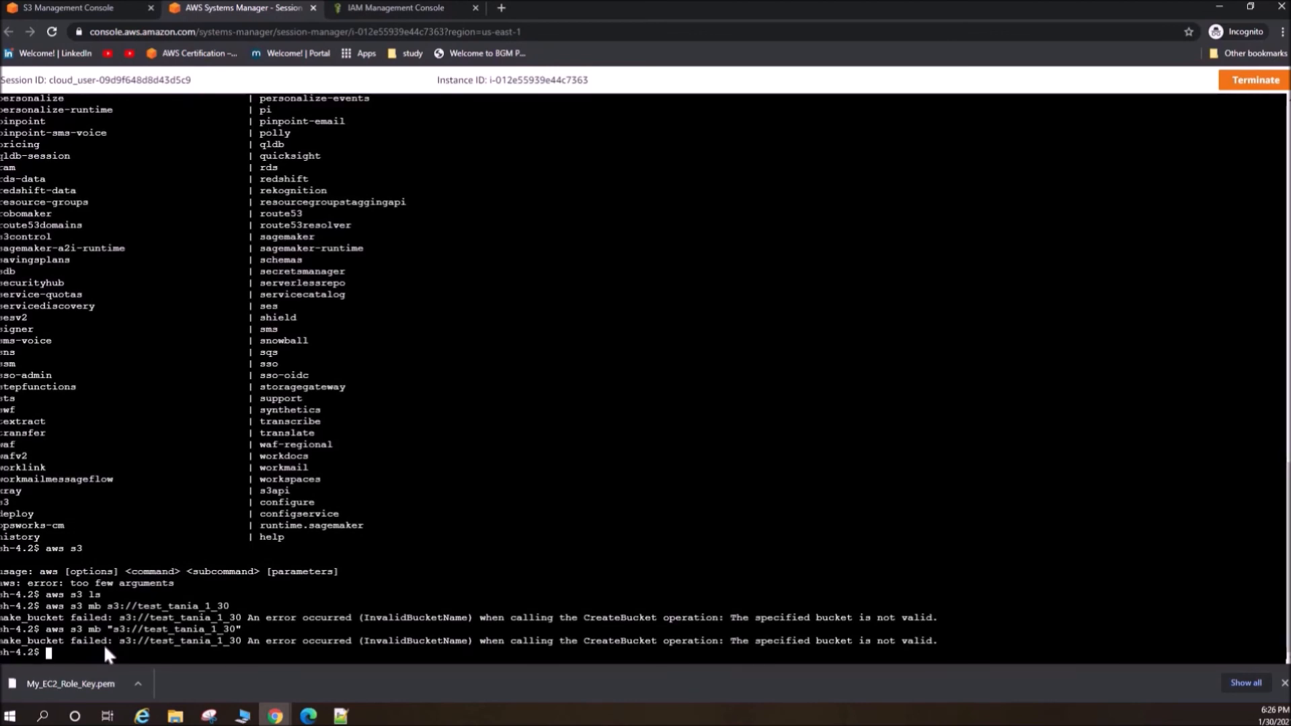
# Create the bucket by rerunning the quoted aws s3 mb command with hyphens replacing all underscores in the bucket name.
pyautogui.press('Up')
pyautogui.press('Left')
pyautogui.press('Left')
pyautogui.press('Left')
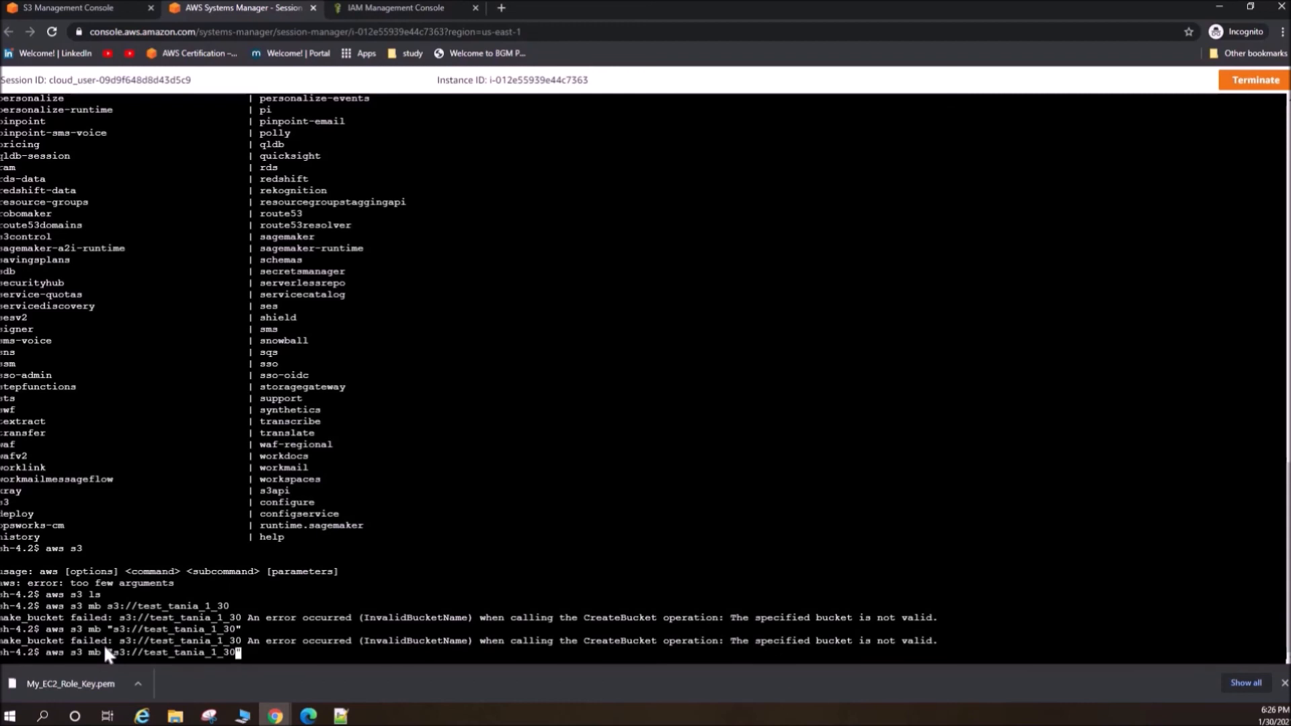
pyautogui.press('BackSpace')
pyautogui.write('-')
pyautogui.press('Left')
pyautogui.press('Left')
pyautogui.press('BackSpace')
pyautogui.write('-')
pyautogui.press('Left')
pyautogui.press('Left')
pyautogui.press('Left')
pyautogui.press('Left')
pyautogui.press('Left')
pyautogui.press('Left')
pyautogui.press('BackSpace')
pyautogui.write('-')
pyautogui.press('Return')
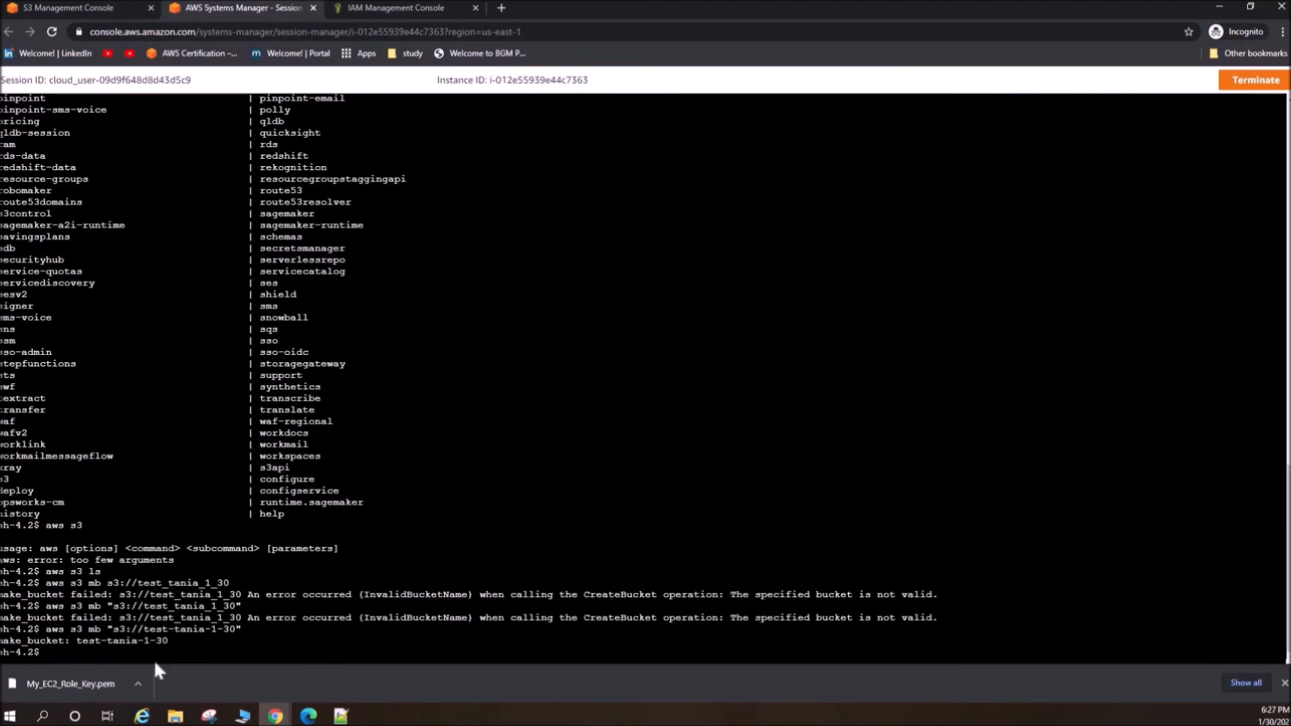
# List the buckets with aws s3 ls, and open the new test bucket in the S3 console to check its objects.
pyautogui.write('aws s3 ls')
pyautogui.press('Return')
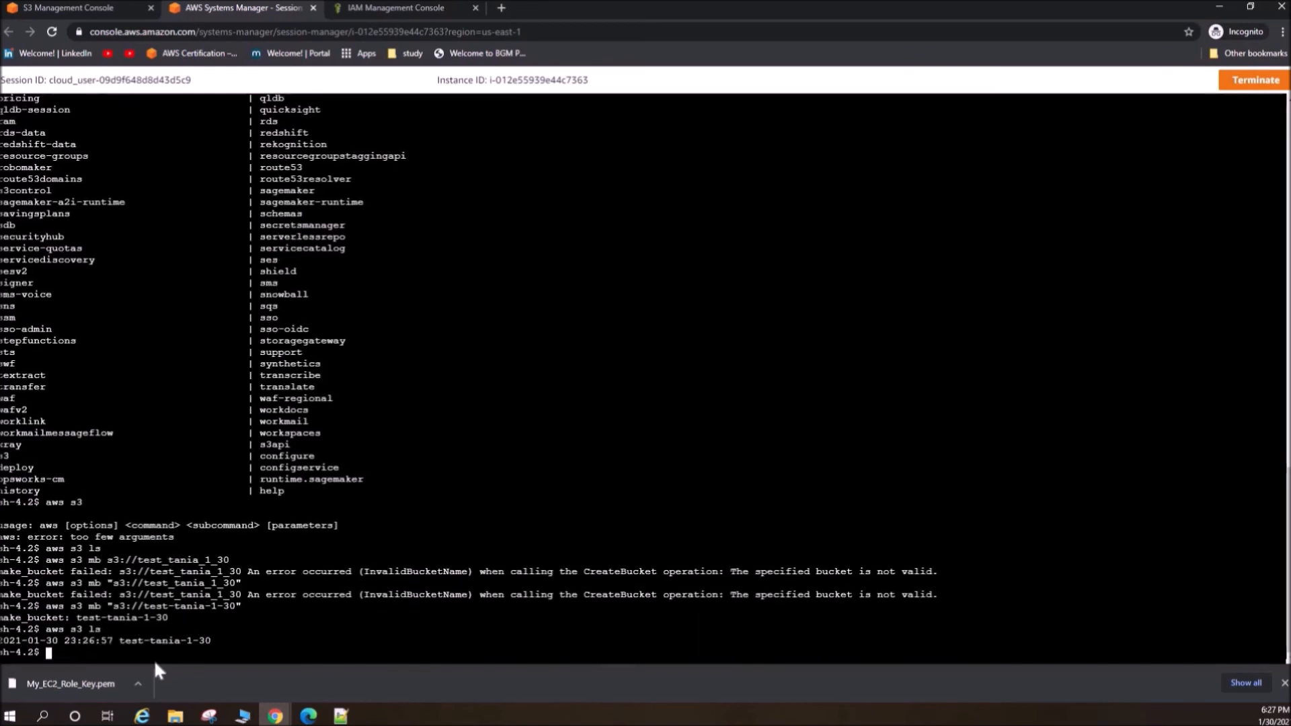
pyautogui.click(88, 7)
pyautogui.click(66, 119)
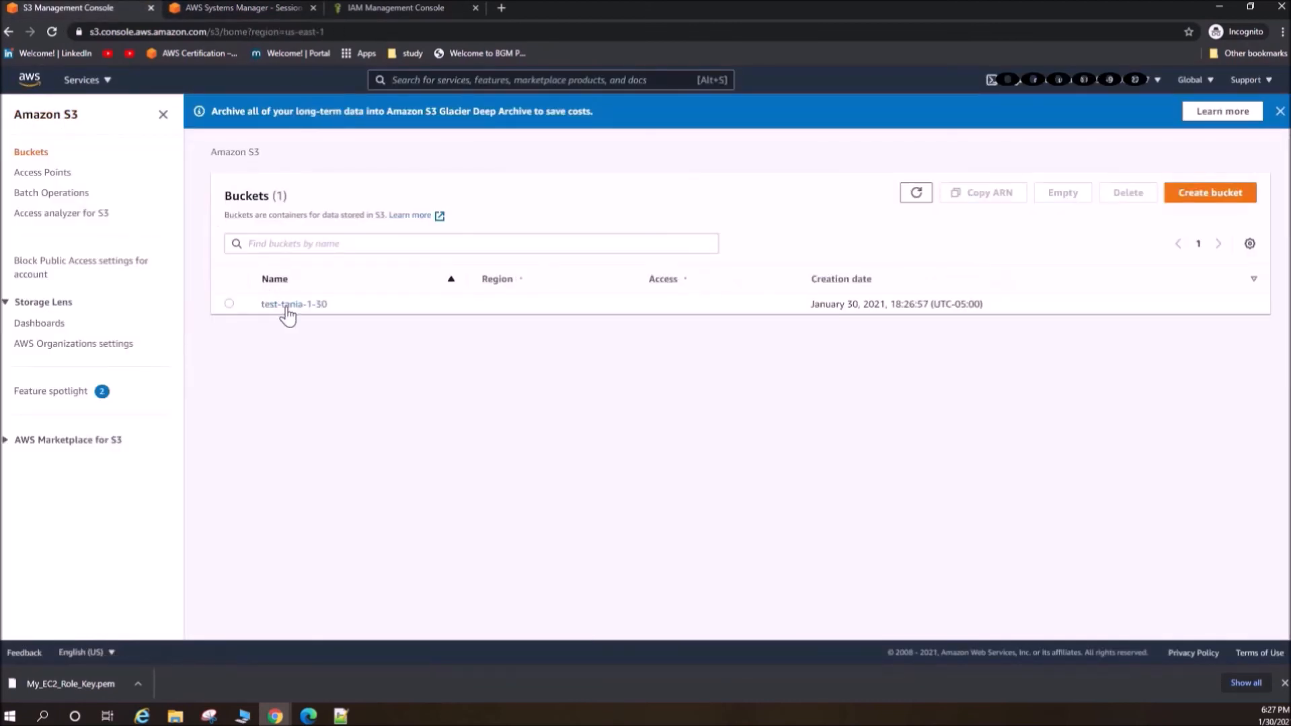
pyautogui.click(286, 302)
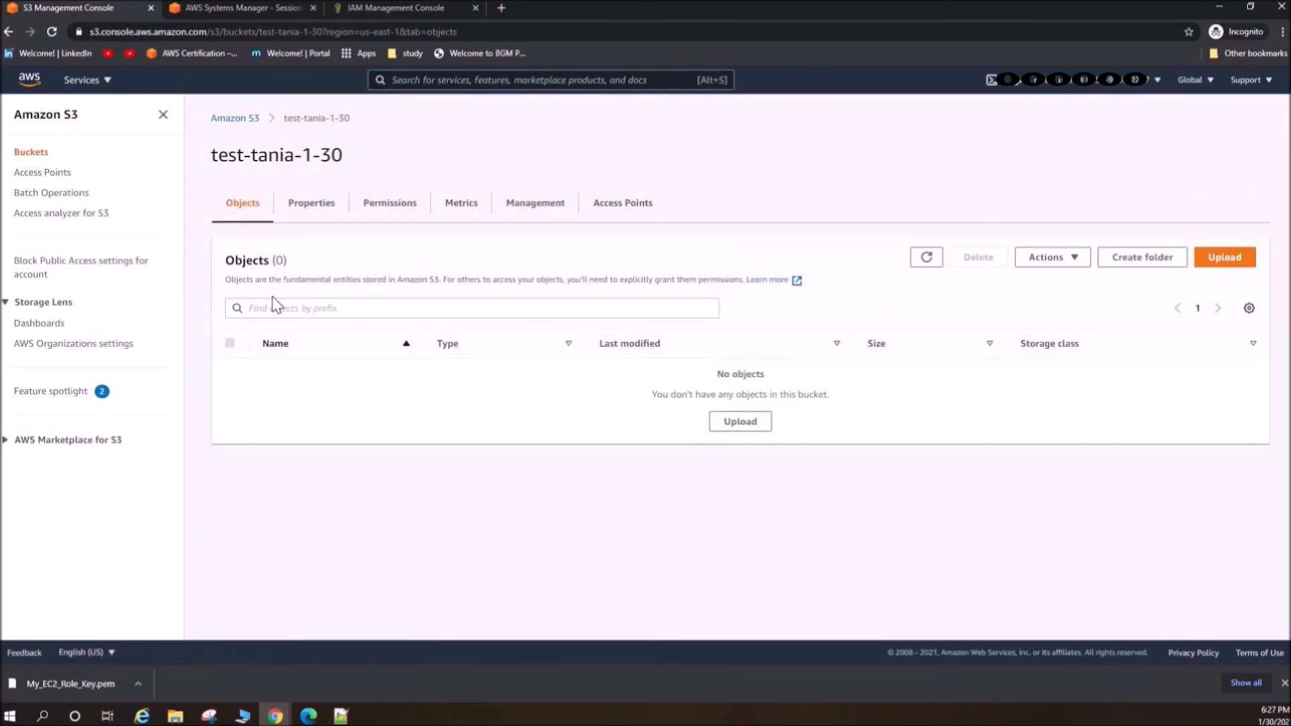
# Return to the Session Manager shell and review the output of the commands from the start of the session.
pyautogui.click(249, 8)
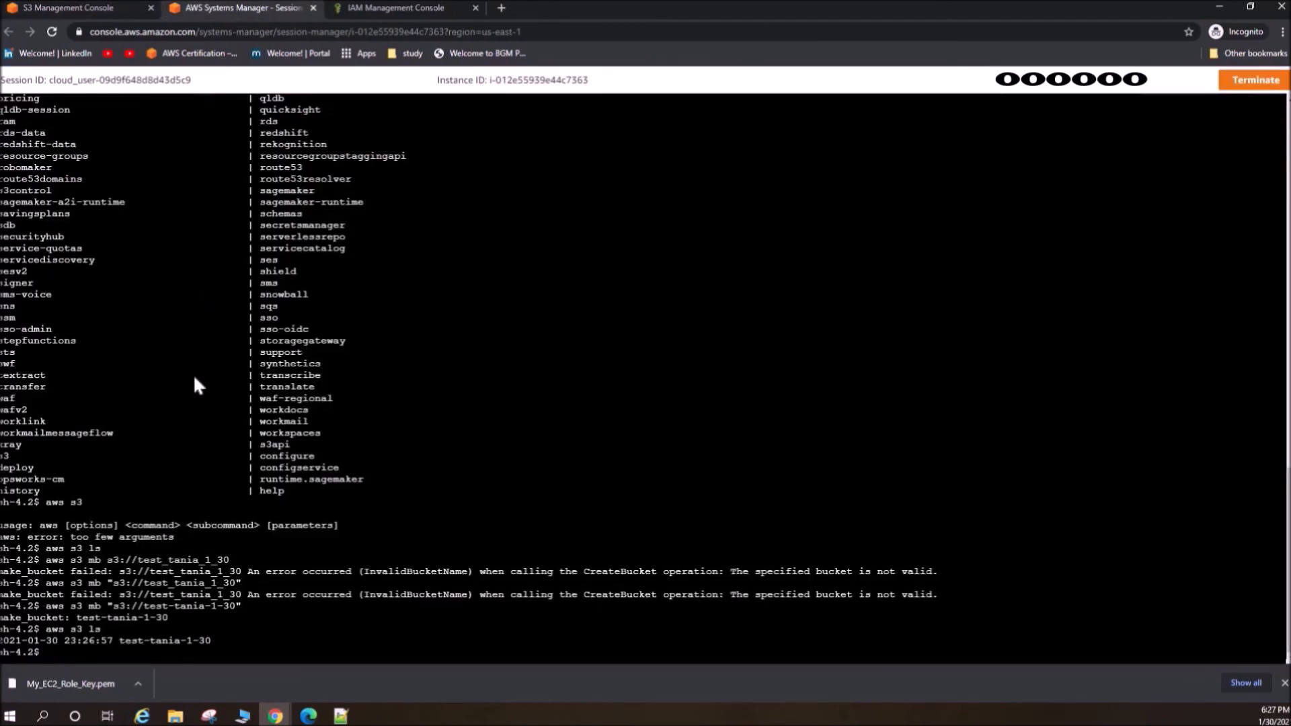
pyautogui.scroll(15, 192, 374)
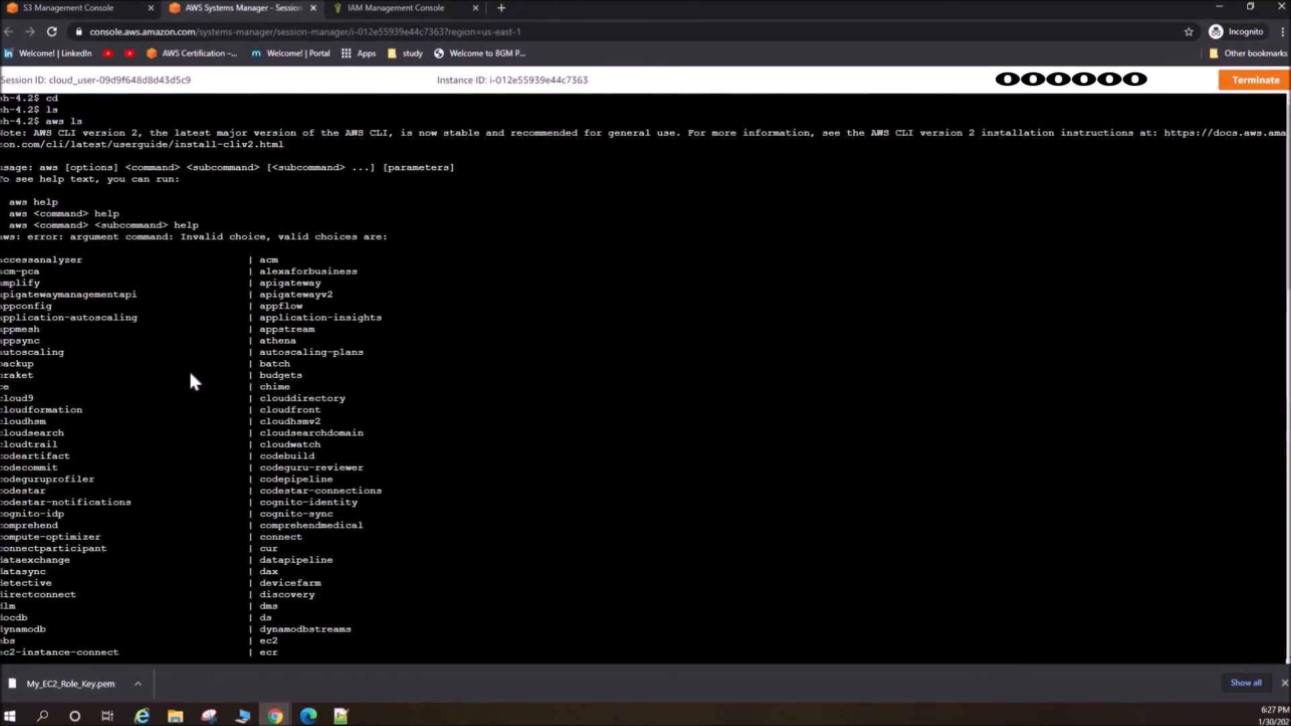
pyautogui.scroll(-15, 185, 411)
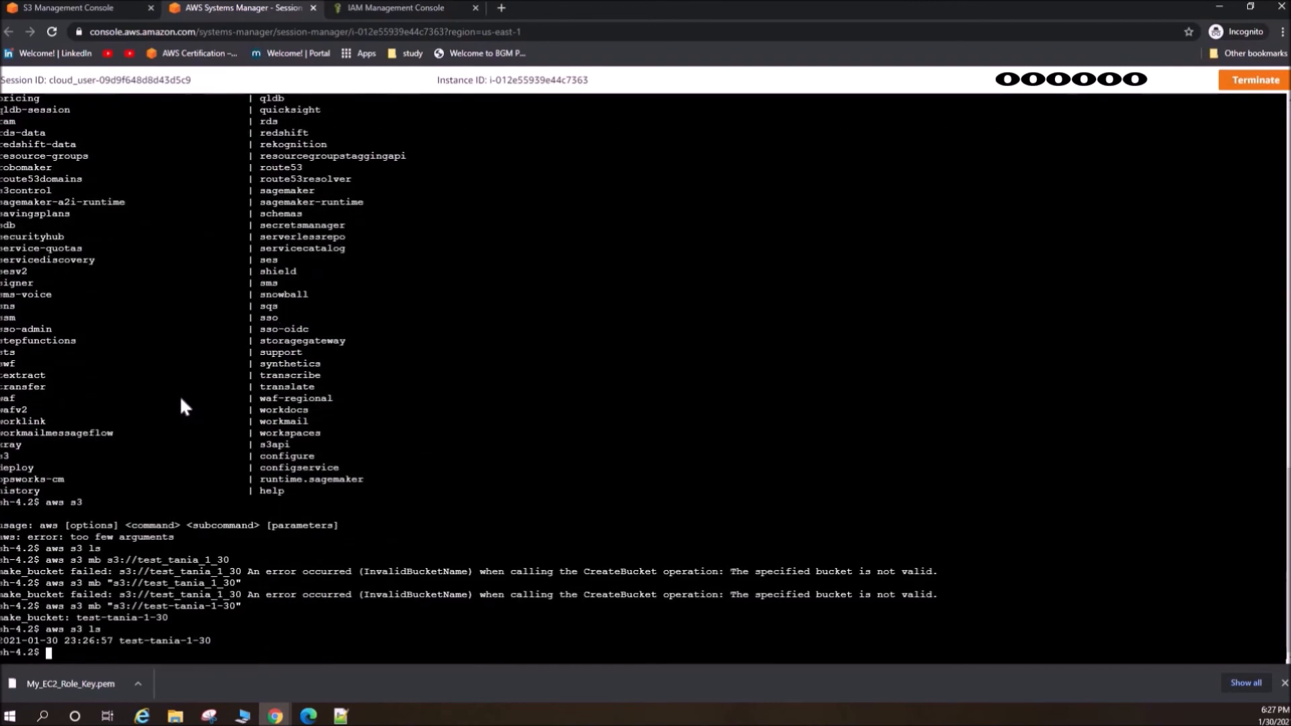